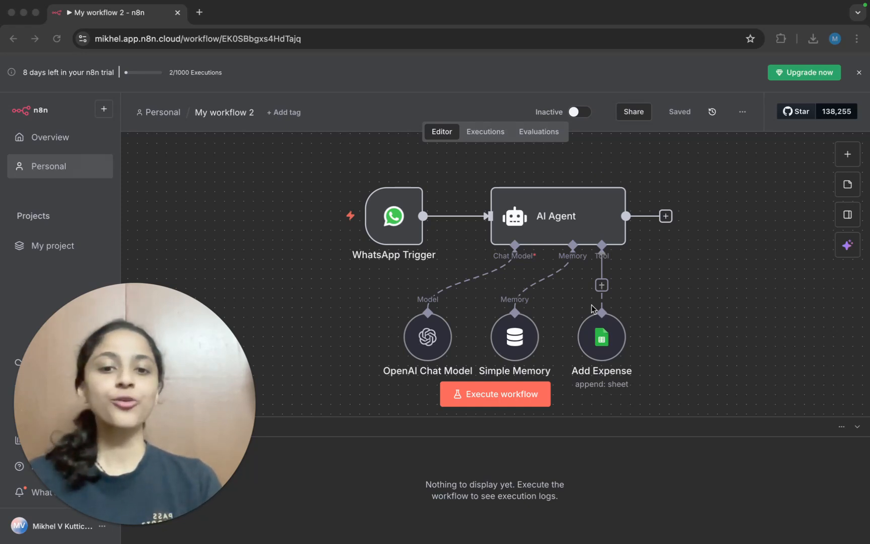
Execute My workflow 2 so that it listens for a WhatsApp trigger event.
{"action": "key", "text": "ctrl+Left"}
{"action": "left_click", "coordinate": [419, 521]}
{"action": "key", "text": "ctrl+Right"}
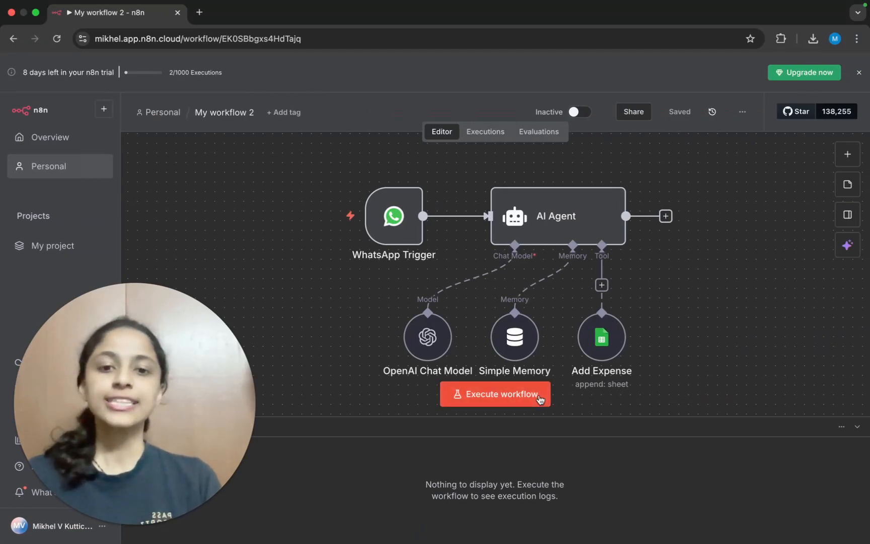
{"action": "left_click", "coordinate": [494, 398]}
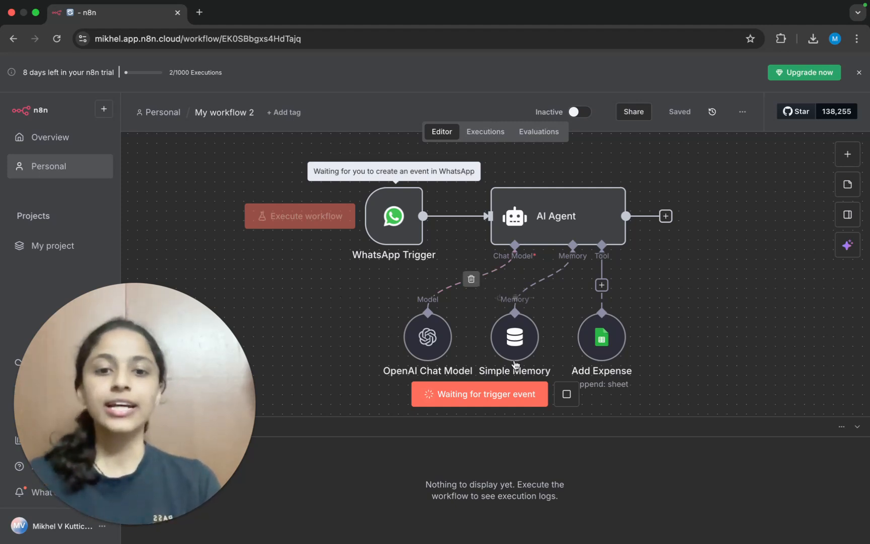
Switch to WhatsApp Web and send "I have paid 20 USD subscription for facebook api" to the Test number chat.
{"action": "key", "text": "ctrl+Left"}
{"action": "left_click", "coordinate": [443, 519]}
{"action": "type", "text": "I have paid"}
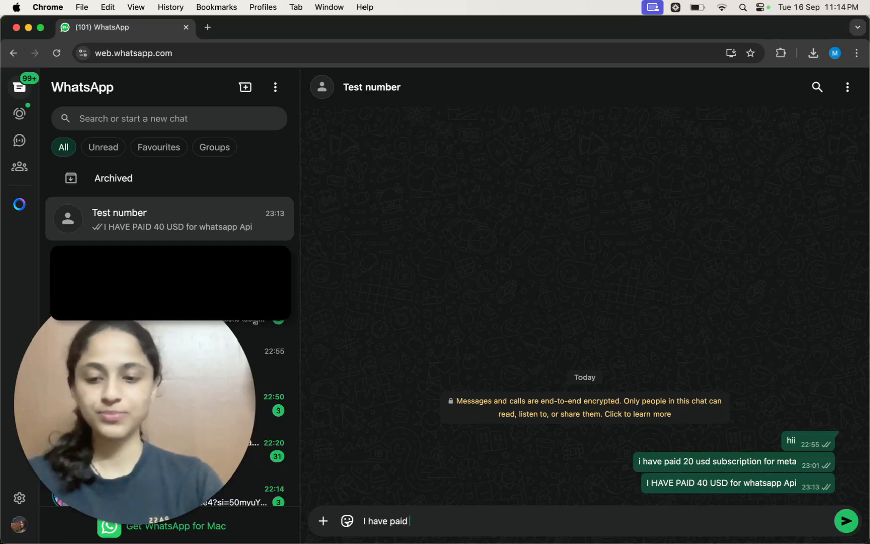
{"action": "key", "text": "Caps_Lock"}
{"action": "type", "text": "20 USD"}
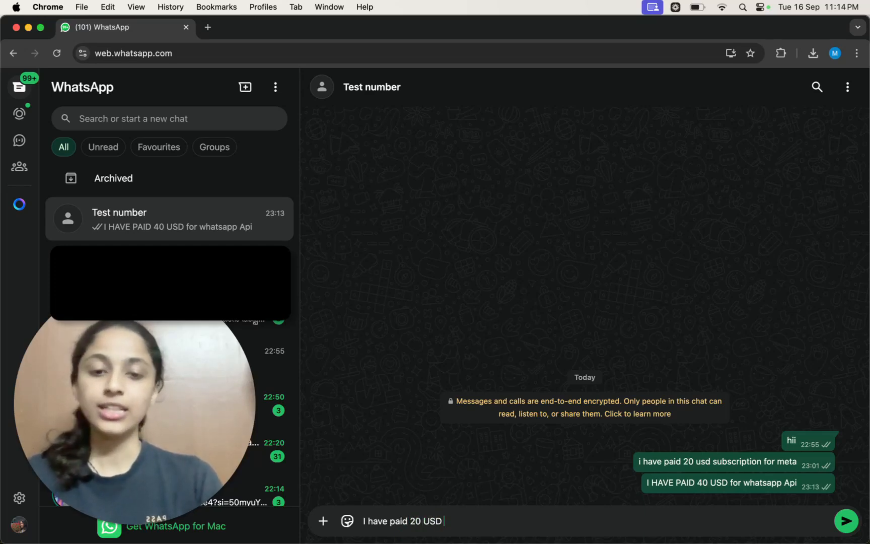
{"action": "type", "text": " sub"}
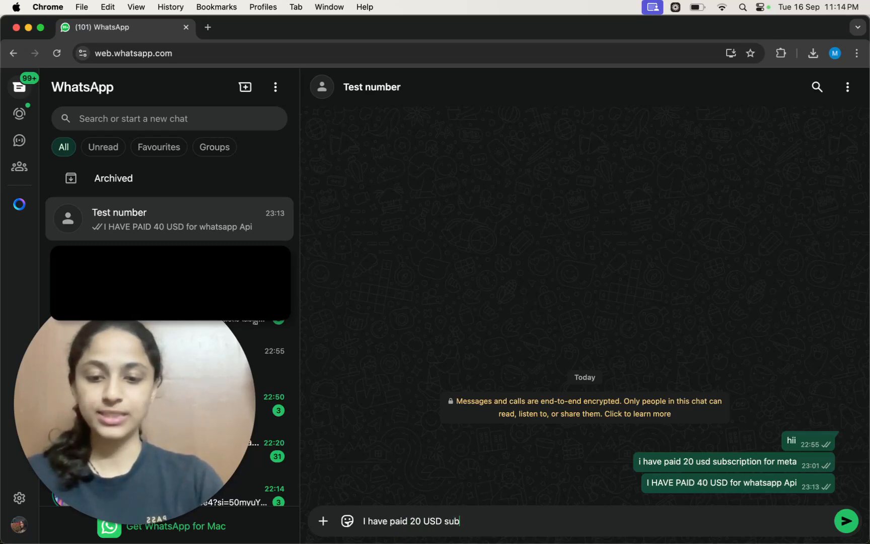
{"action": "type", "text": "scription"}
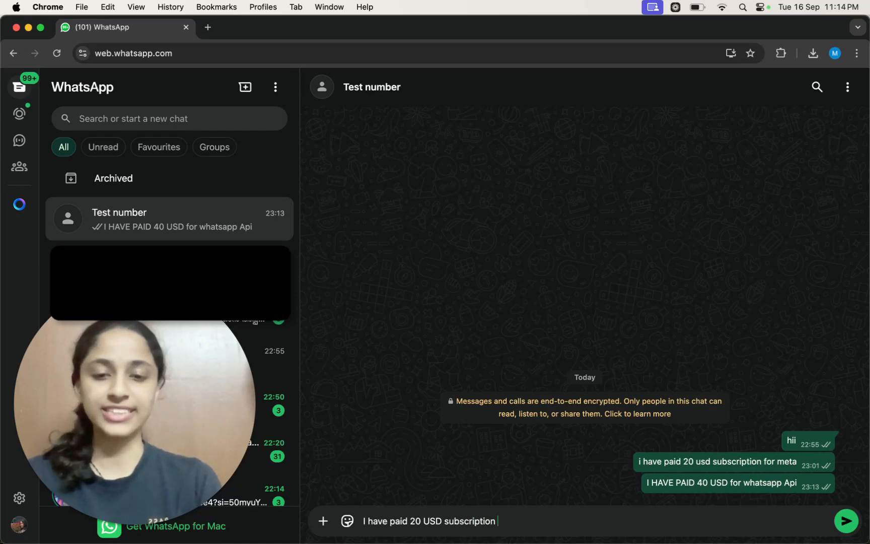
{"action": "type", "text": " for "}
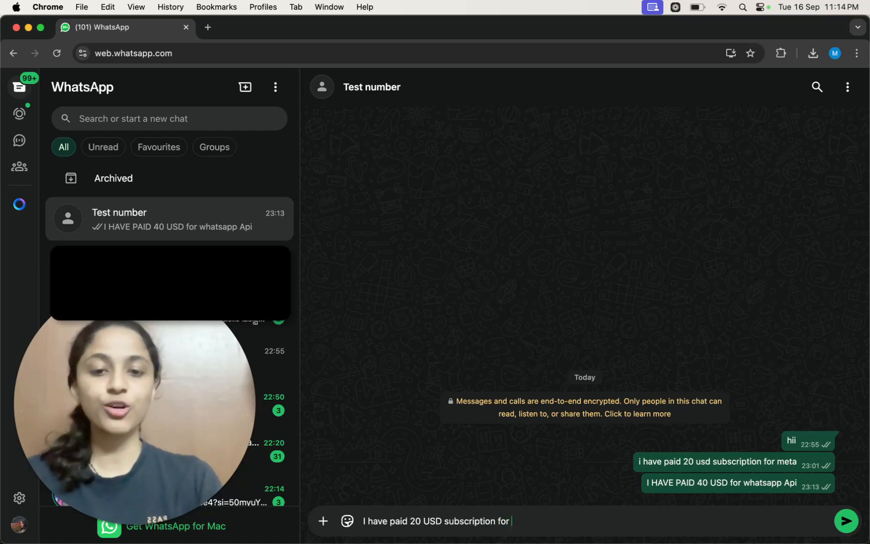
{"action": "type", "text": "g"}
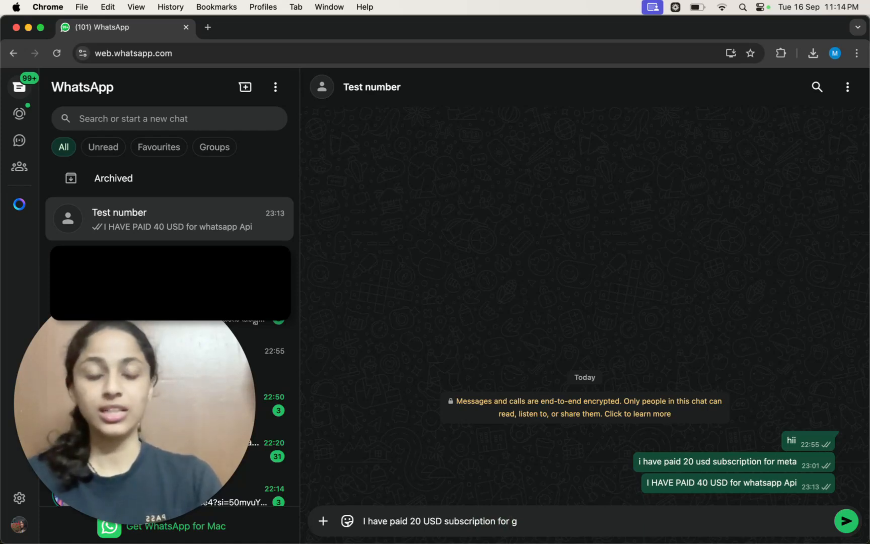
{"action": "key", "text": "BackSpace"}
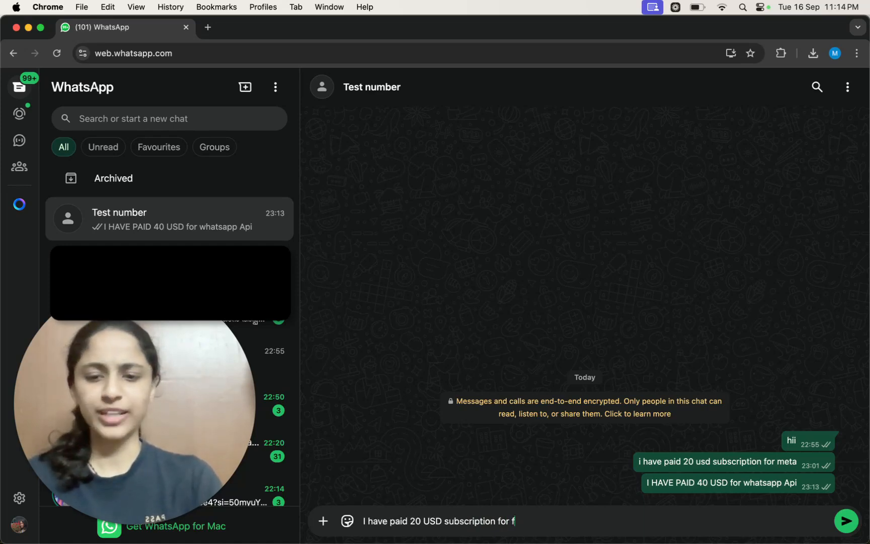
{"action": "type", "text": "facebook api"}
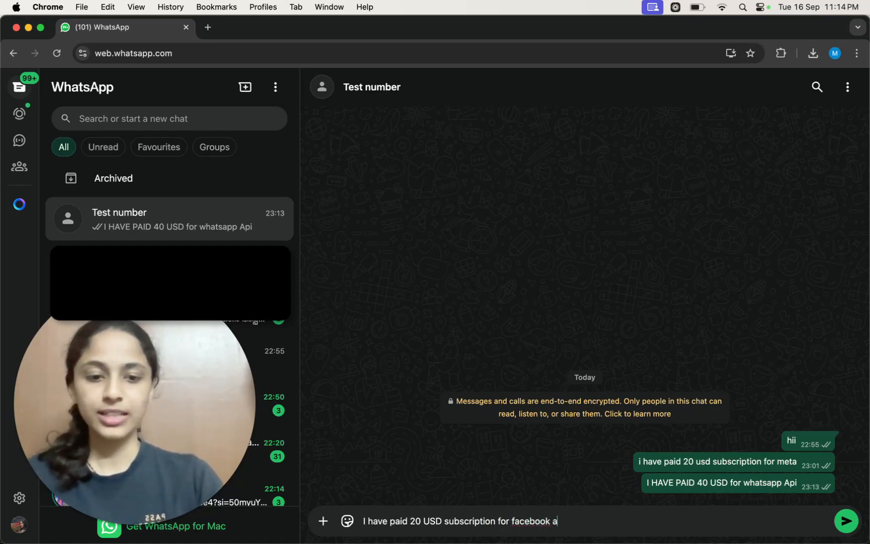
{"action": "key", "text": "Return"}
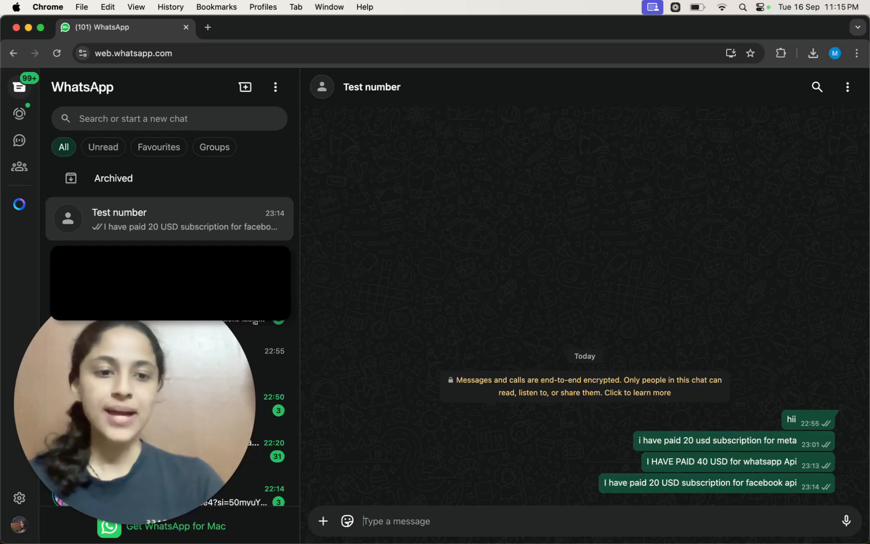
Switch back to n8n and create a new workflow in the Personal space.
{"action": "key", "text": "ctrl+Right"}
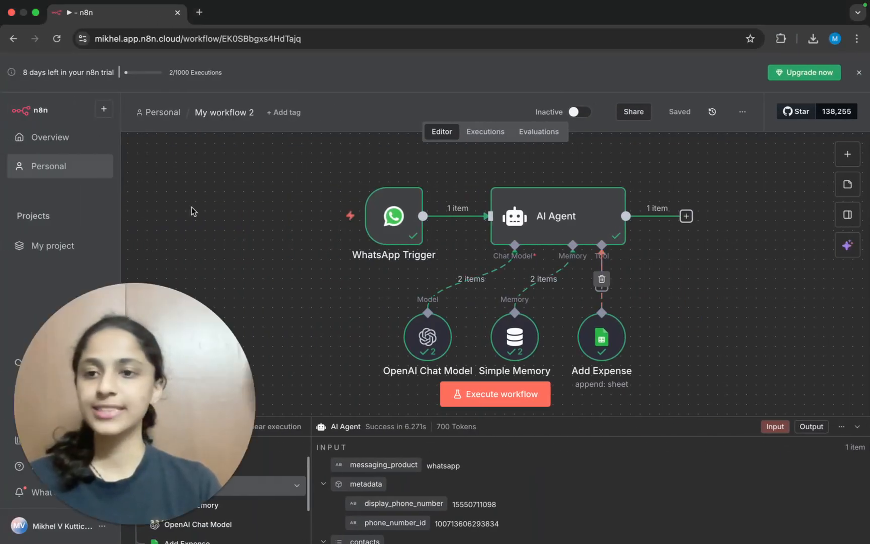
{"action": "left_click", "coordinate": [72, 167]}
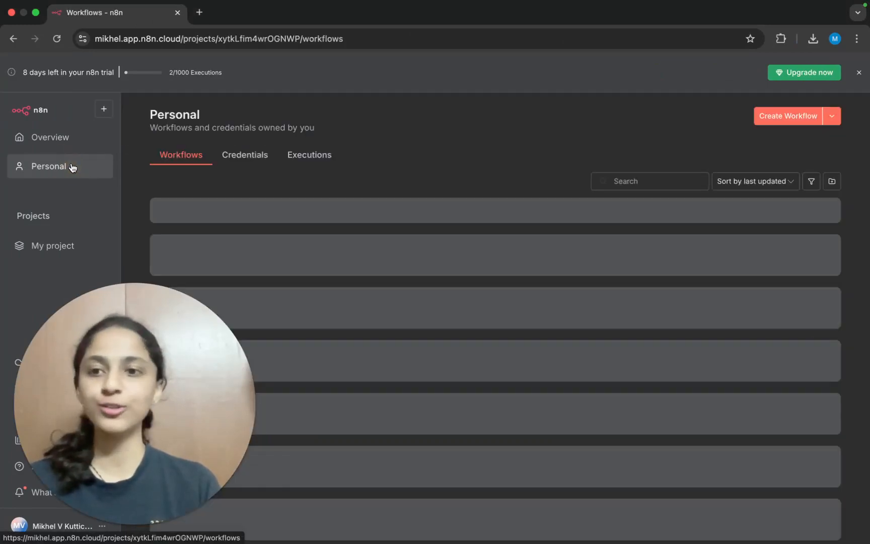
{"action": "left_click", "coordinate": [778, 119]}
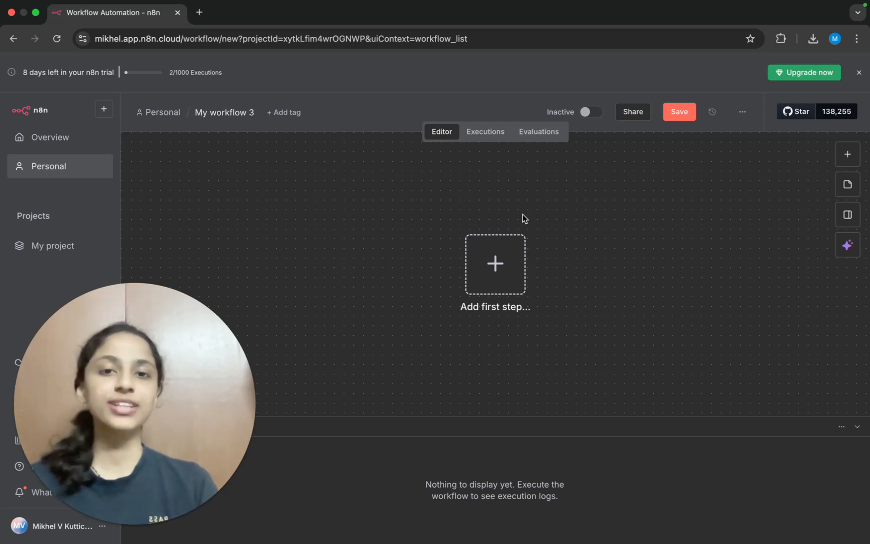
Add the WhatsApp Business Cloud "On messages" trigger as the workflow's first step.
{"action": "left_click", "coordinate": [503, 269]}
{"action": "left_click", "coordinate": [707, 196]}
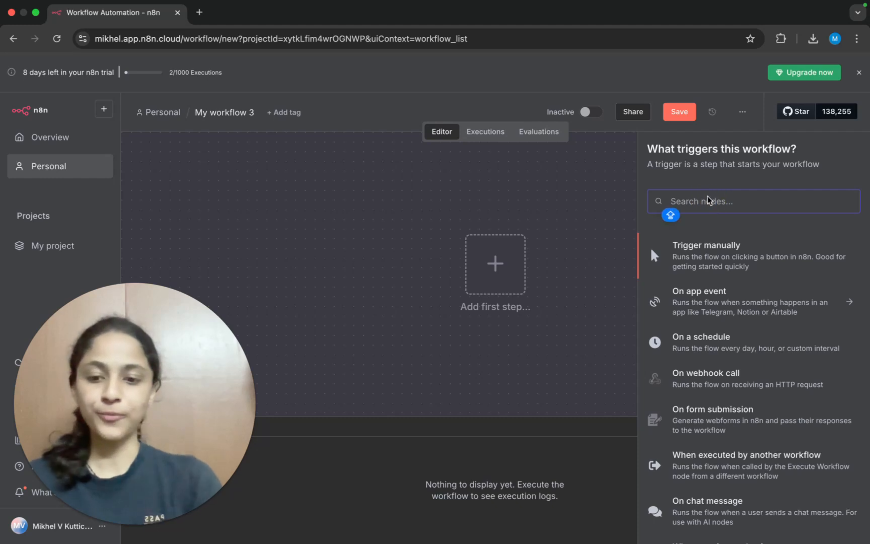
{"action": "type", "text": "Whats"}
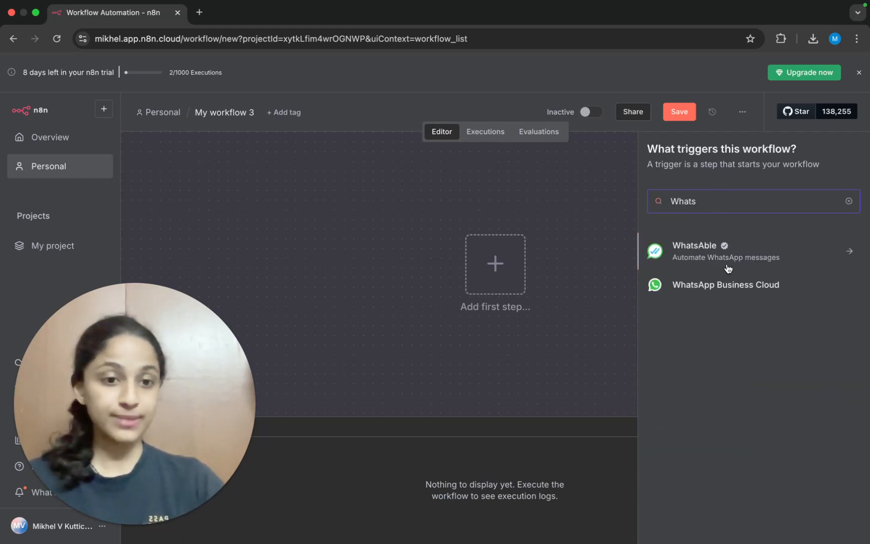
{"action": "left_click", "coordinate": [725, 288]}
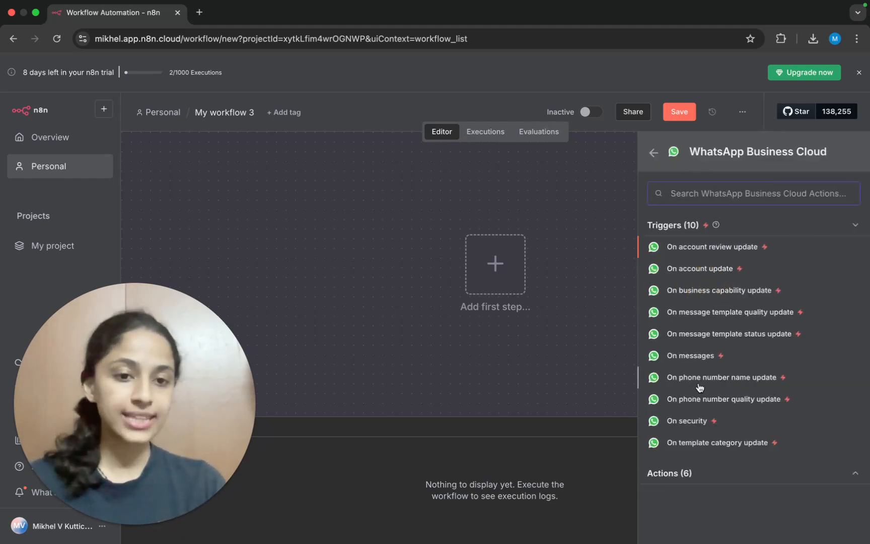
{"action": "left_click", "coordinate": [690, 356]}
Start a new WhatsApp OAuth credential for the WhatsApp Trigger node.
{"action": "left_click", "coordinate": [410, 177]}
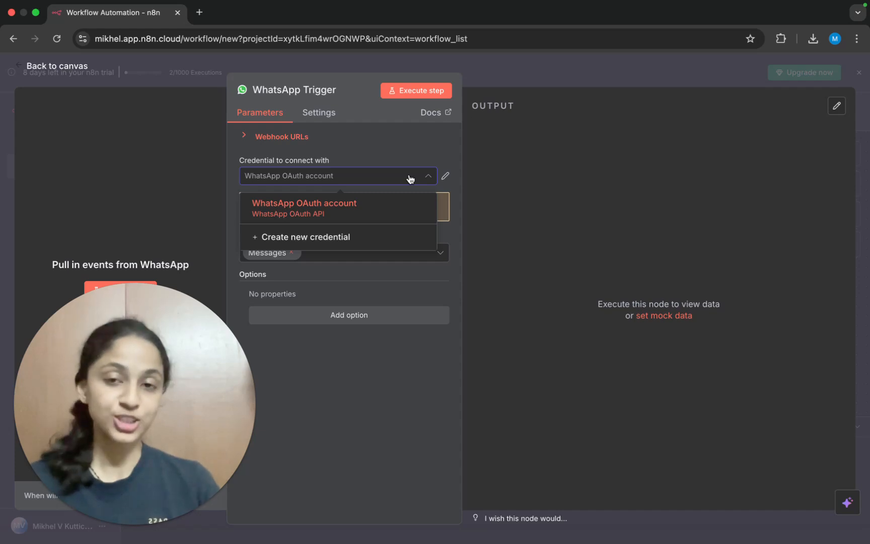
{"action": "left_click", "coordinate": [410, 177]}
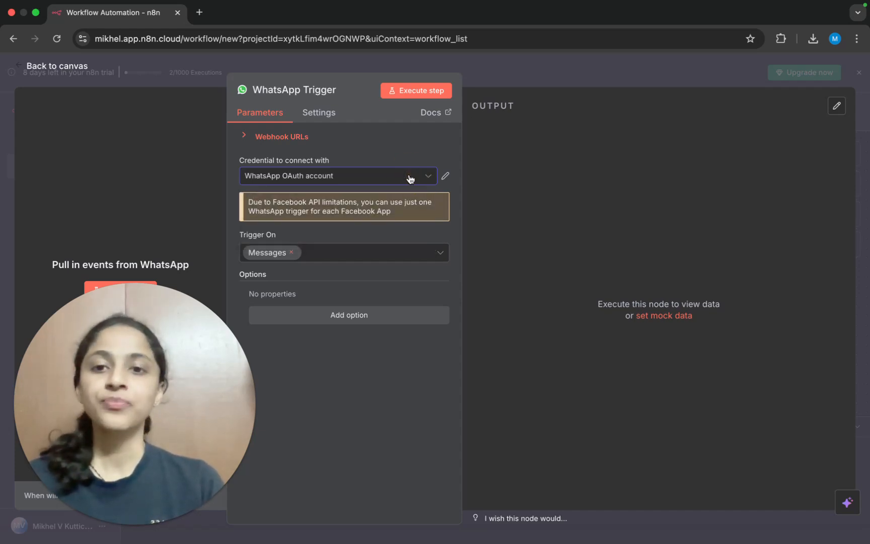
{"action": "left_click", "coordinate": [411, 177]}
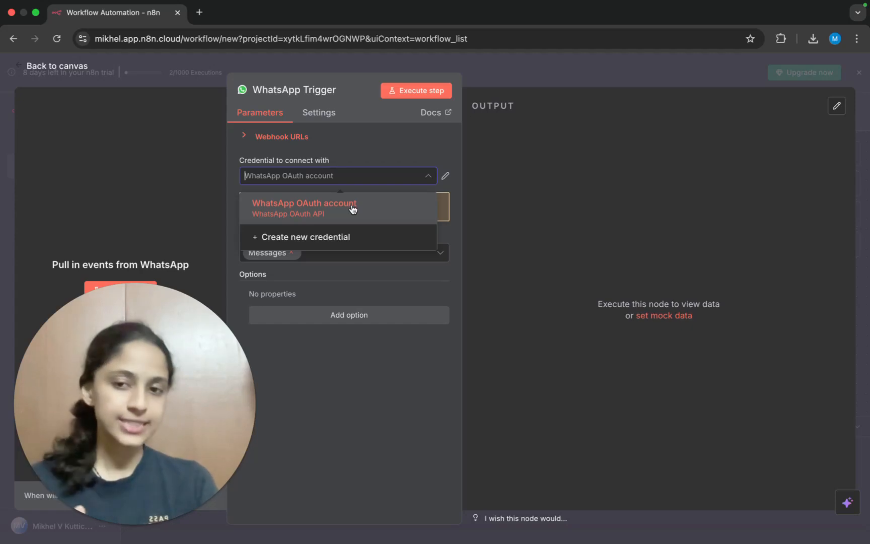
{"action": "left_click", "coordinate": [312, 238]}
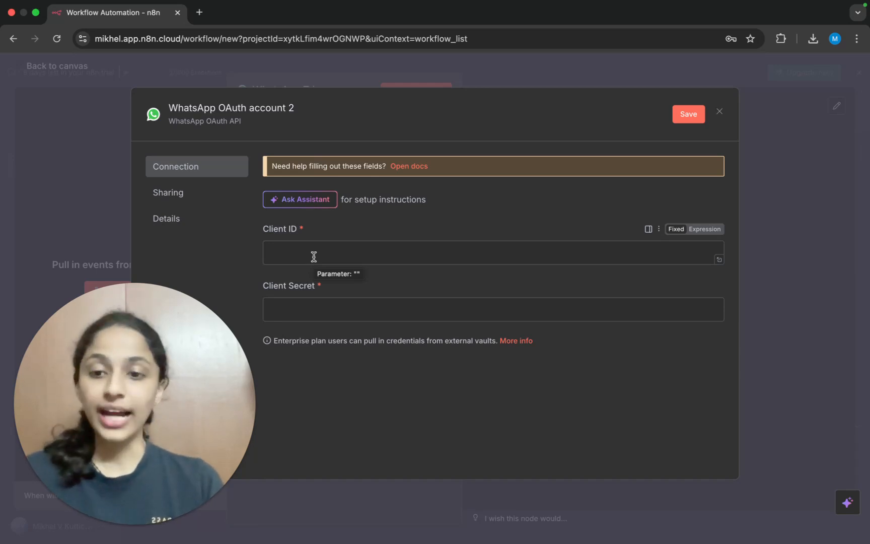
Search Google for "meta for developers" in a new tab, and go to My Apps on the Meta for Developers site.
{"action": "left_click", "coordinate": [202, 12]}
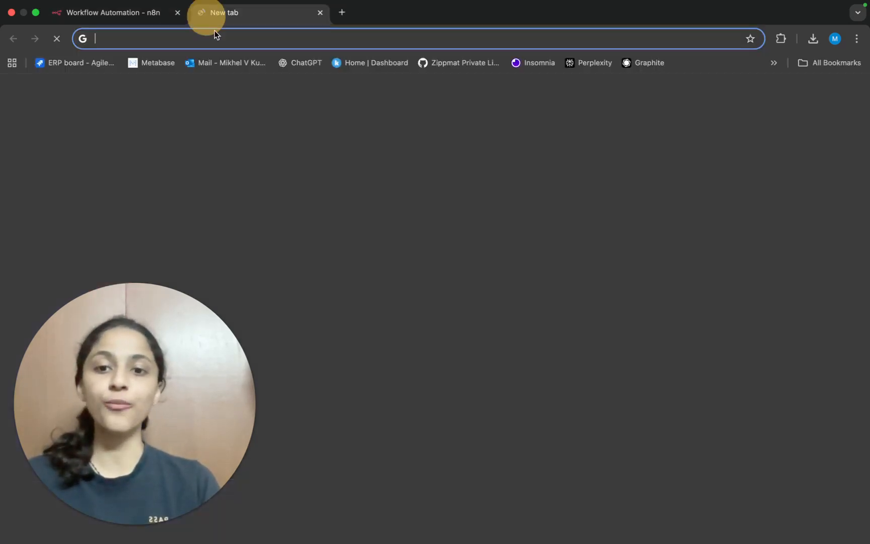
{"action": "left_click", "coordinate": [356, 245]}
{"action": "type", "text": "meta for developers"}
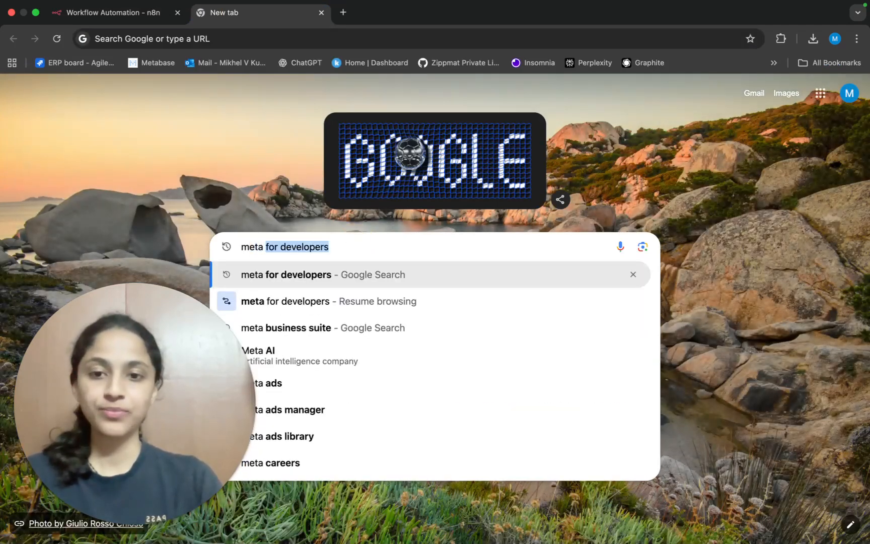
{"action": "key", "text": "Return"}
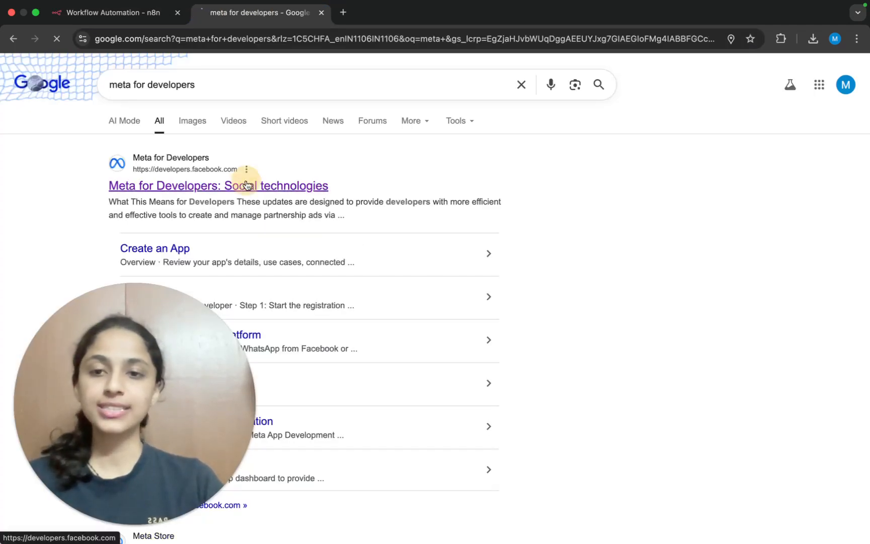
{"action": "left_click", "coordinate": [247, 184]}
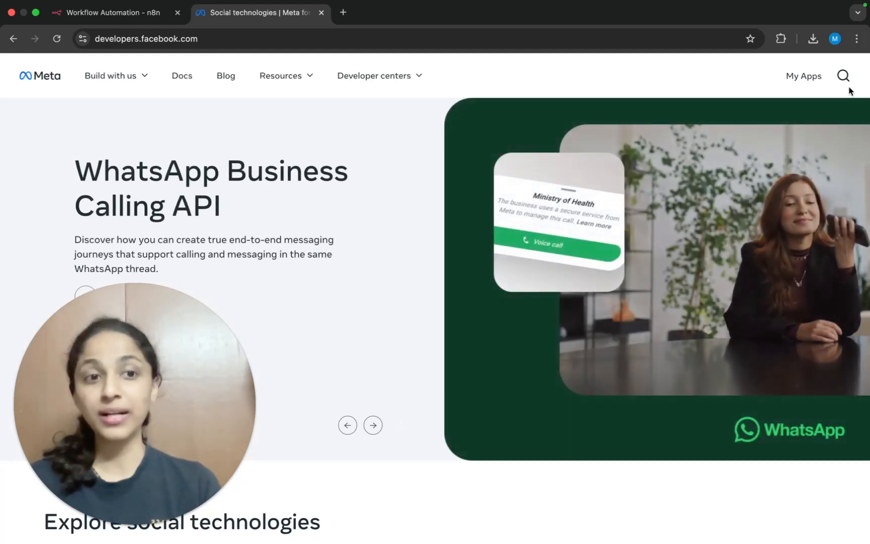
{"action": "left_click", "coordinate": [805, 78]}
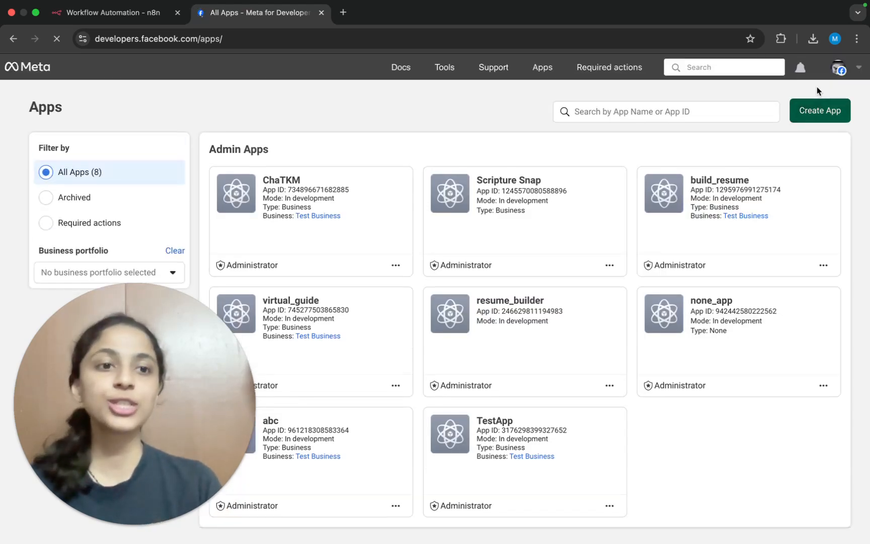
{"action": "left_click", "coordinate": [810, 120]}
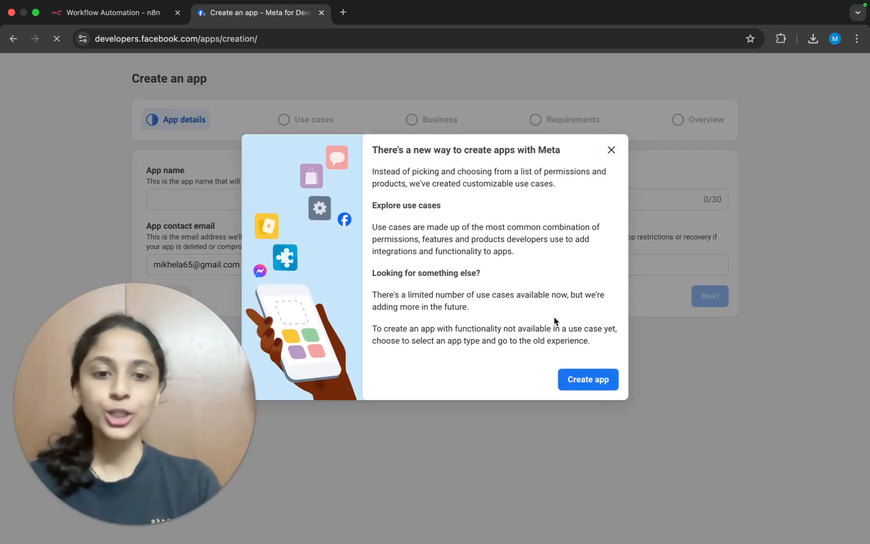
{"action": "left_click", "coordinate": [575, 379]}
{"action": "left_click", "coordinate": [190, 196]}
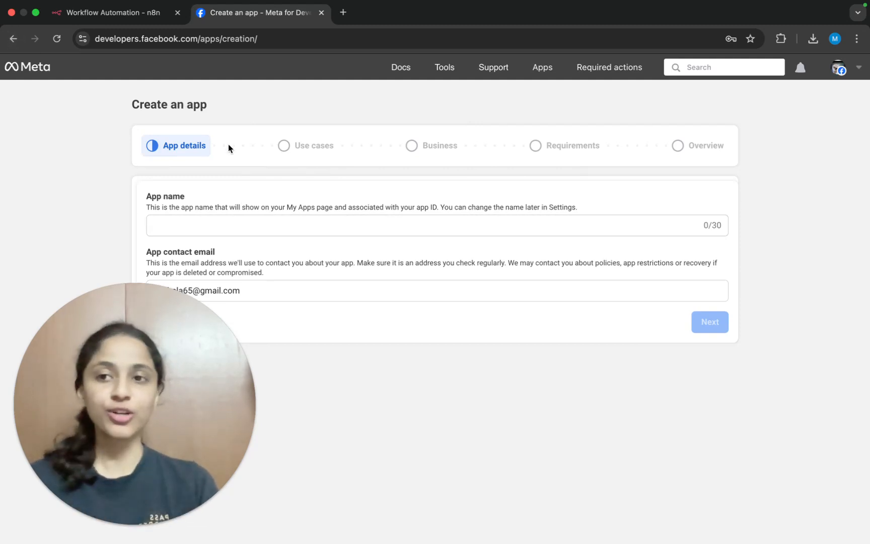
{"action": "left_click", "coordinate": [14, 39]}
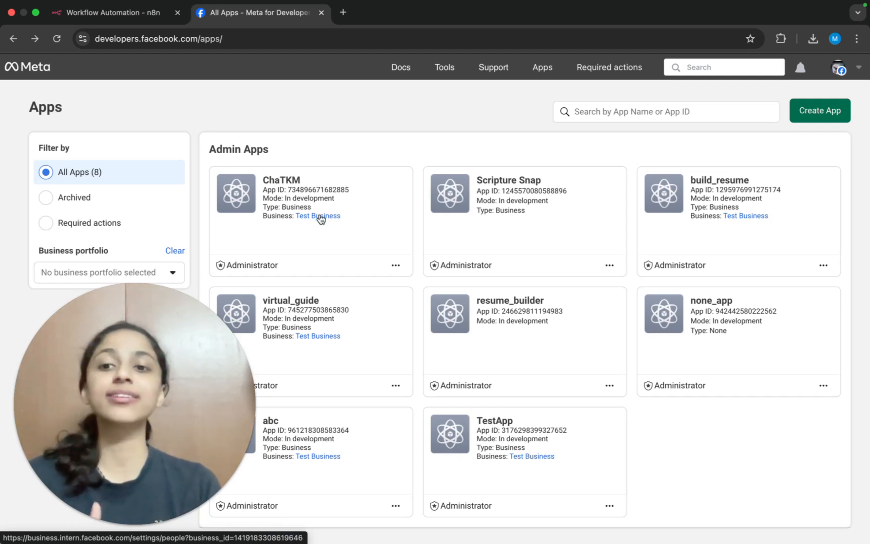
Open the dashboard of the ChaTKM app from the list of admin apps.
{"action": "left_click", "coordinate": [122, 18]}
{"action": "left_click", "coordinate": [255, 16]}
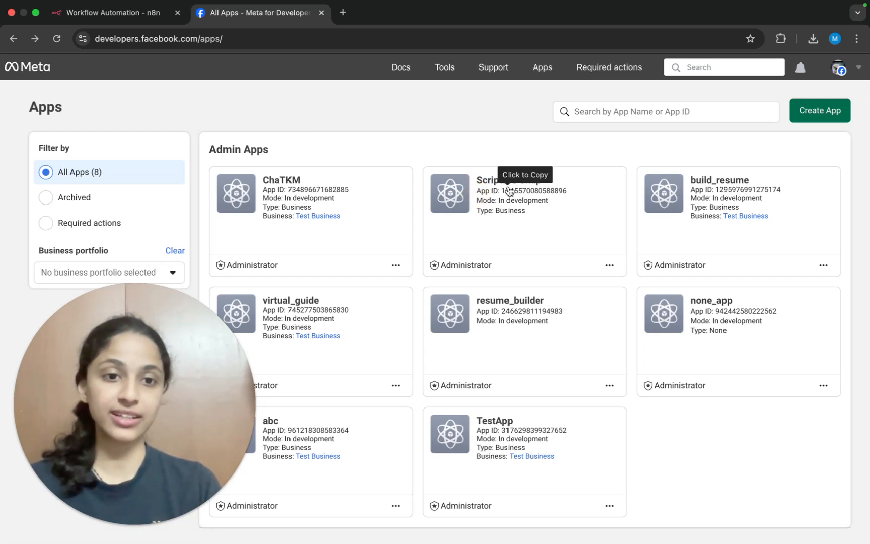
{"action": "scroll", "coordinate": [309, 286], "scroll_direction": "down", "scroll_amount": 1}
{"action": "scroll", "coordinate": [309, 286], "scroll_direction": "up", "scroll_amount": 1}
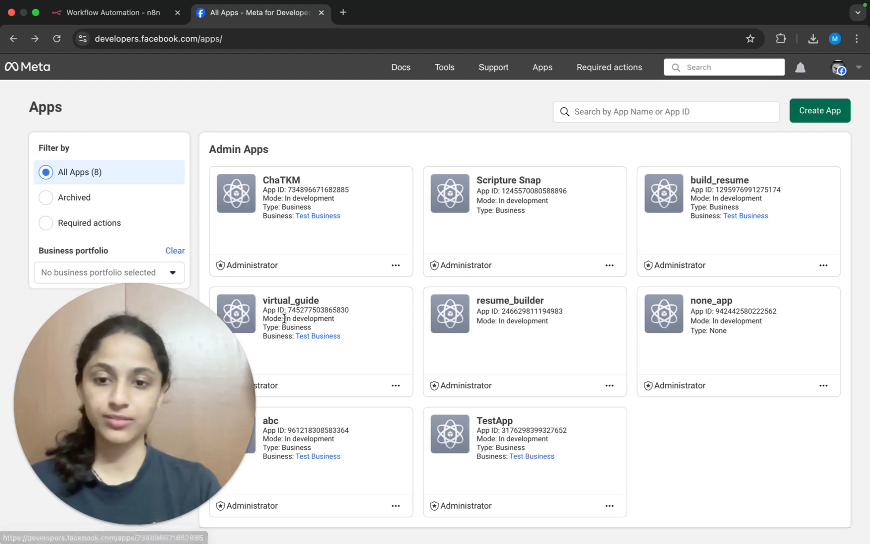
{"action": "scroll", "coordinate": [306, 432], "scroll_direction": "down", "scroll_amount": 3}
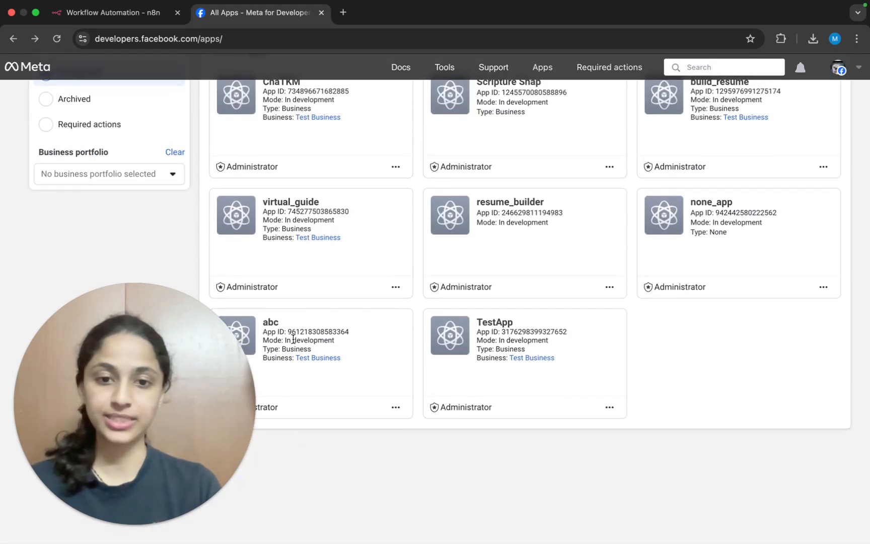
{"action": "scroll", "coordinate": [277, 328], "scroll_direction": "up", "scroll_amount": 3}
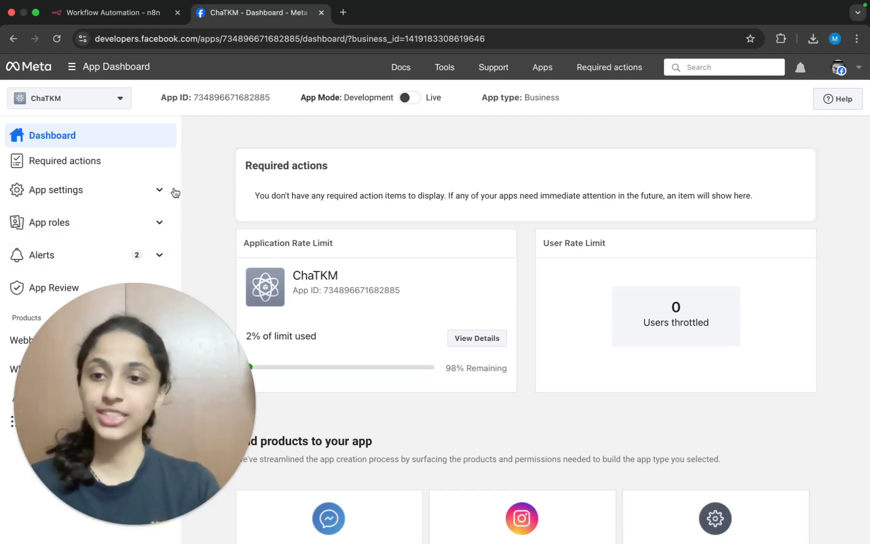
Open the ChaTKM app's Basic settings page to find the App ID and App secret.
{"action": "scroll", "coordinate": [181, 214], "scroll_direction": "down", "scroll_amount": 2}
{"action": "left_click", "coordinate": [151, 222]}
{"action": "left_click", "coordinate": [136, 182]}
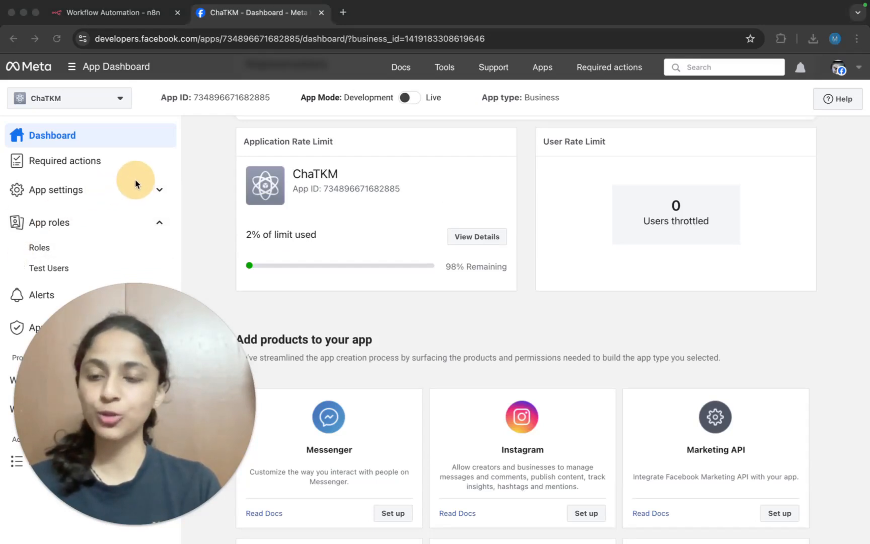
{"action": "left_click", "coordinate": [68, 194]}
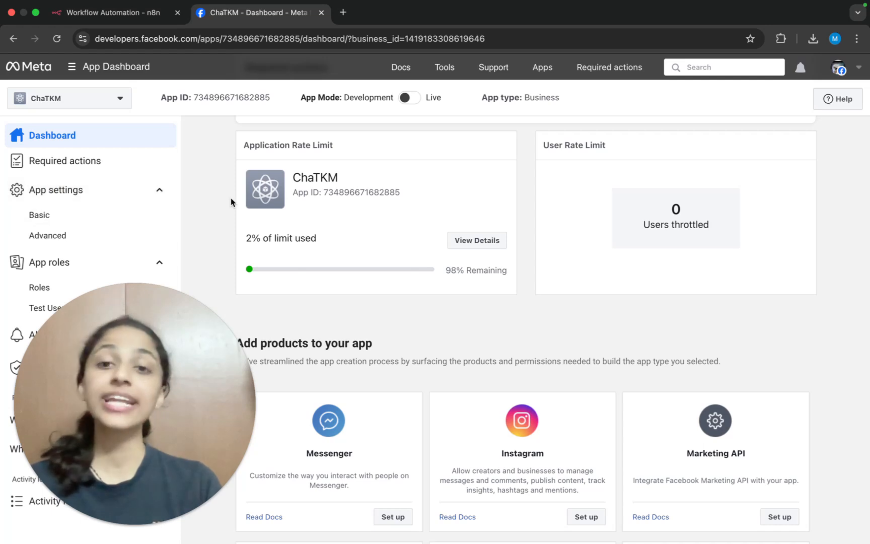
{"action": "left_click", "coordinate": [40, 216]}
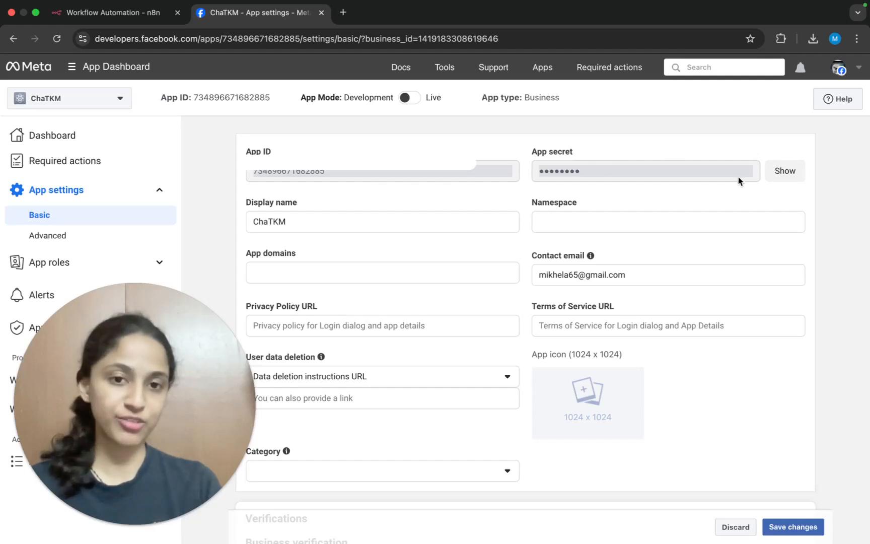
Compare the n8n credential's Client ID and Client Secret fields with the Meta app's ID and secret, and close the new credential unsaved.
{"action": "left_click", "coordinate": [136, 16]}
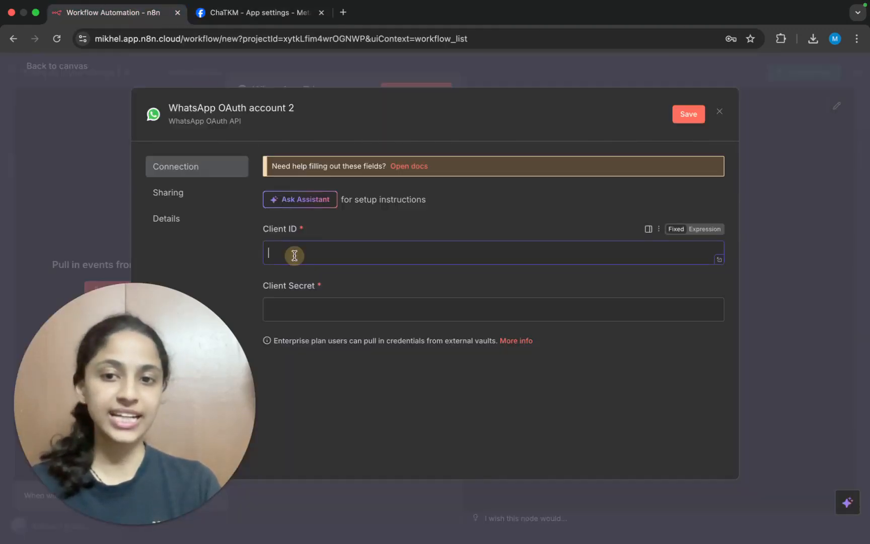
{"action": "left_click", "coordinate": [258, 25]}
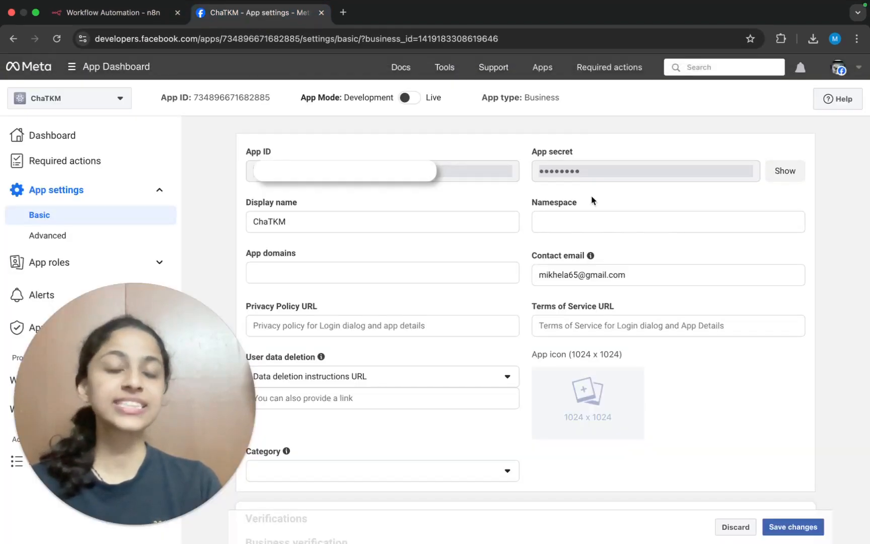
{"action": "left_click", "coordinate": [114, 12]}
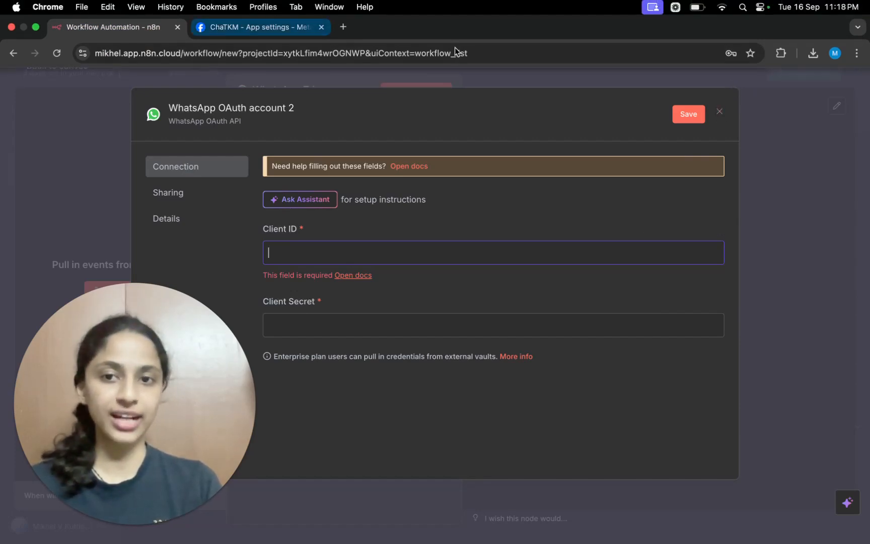
{"action": "left_click", "coordinate": [719, 111]}
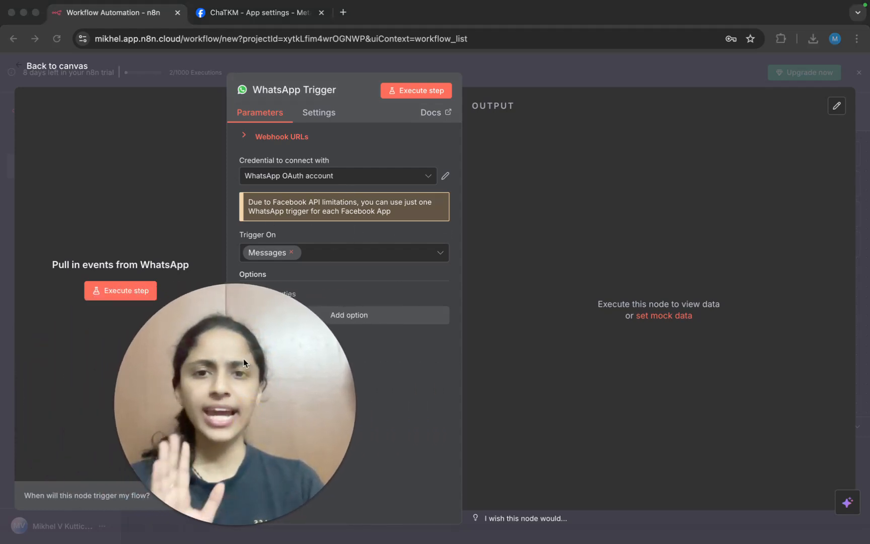
Execute the WhatsApp Trigger with the existing WhatsApp OAuth account to listen for a test event.
{"action": "left_click", "coordinate": [420, 91]}
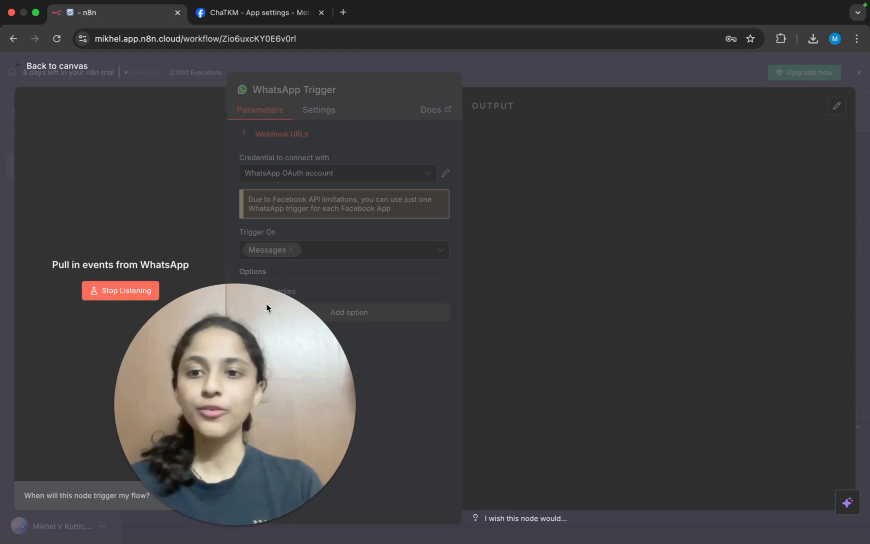
{"action": "left_click_drag", "start_coordinate": [227, 310], "coordinate": [405, 322]}
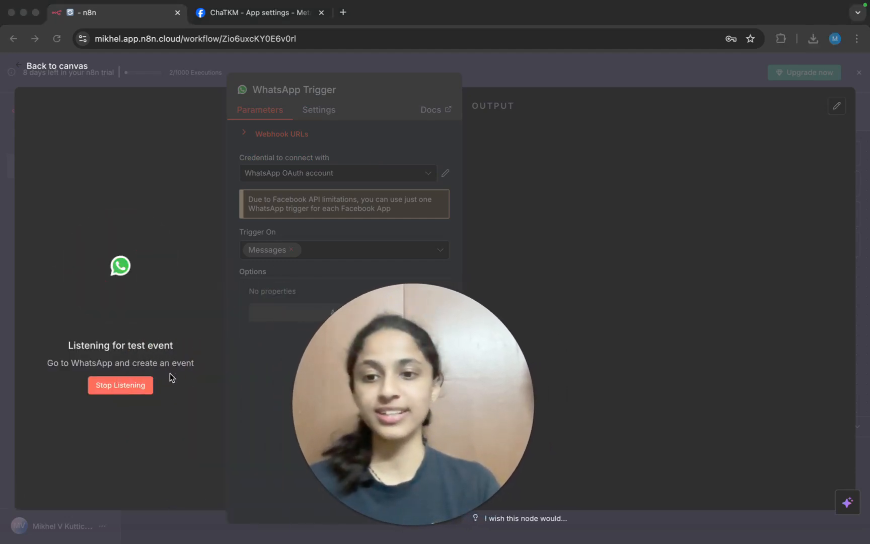
{"action": "left_click_drag", "start_coordinate": [399, 335], "coordinate": [132, 338]}
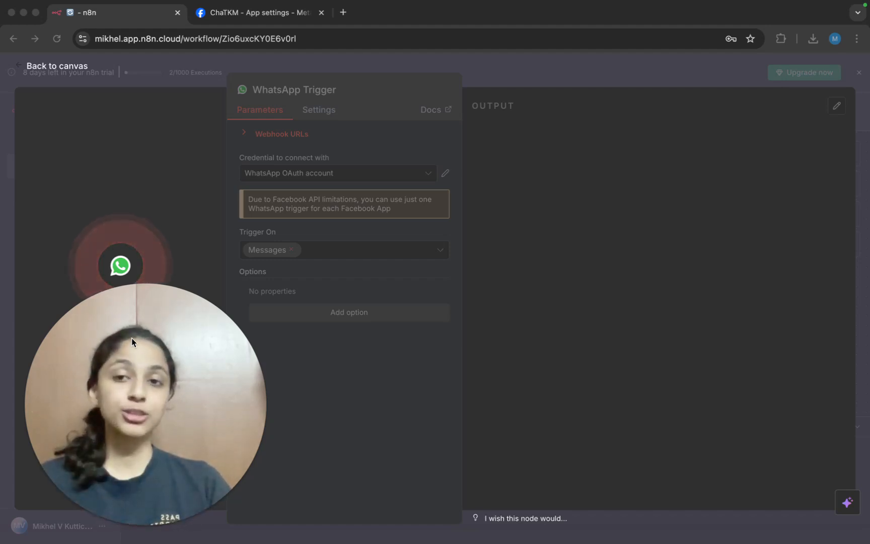
Switch to the Meta app dashboard and view the test sender number on the WhatsApp API Setup page.
{"action": "left_click", "coordinate": [243, 20]}
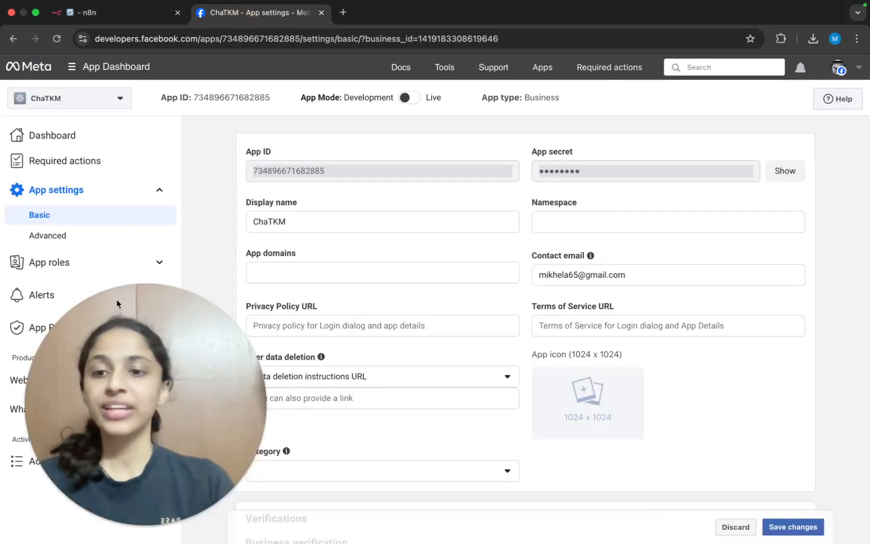
{"action": "scroll", "coordinate": [217, 285], "scroll_direction": "down", "scroll_amount": 3}
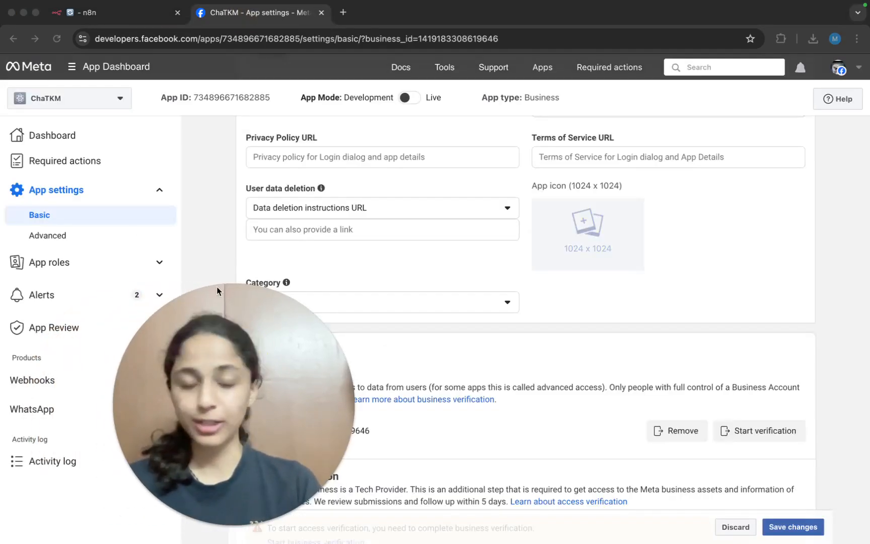
{"action": "left_click", "coordinate": [49, 408]}
{"action": "left_click", "coordinate": [49, 452]}
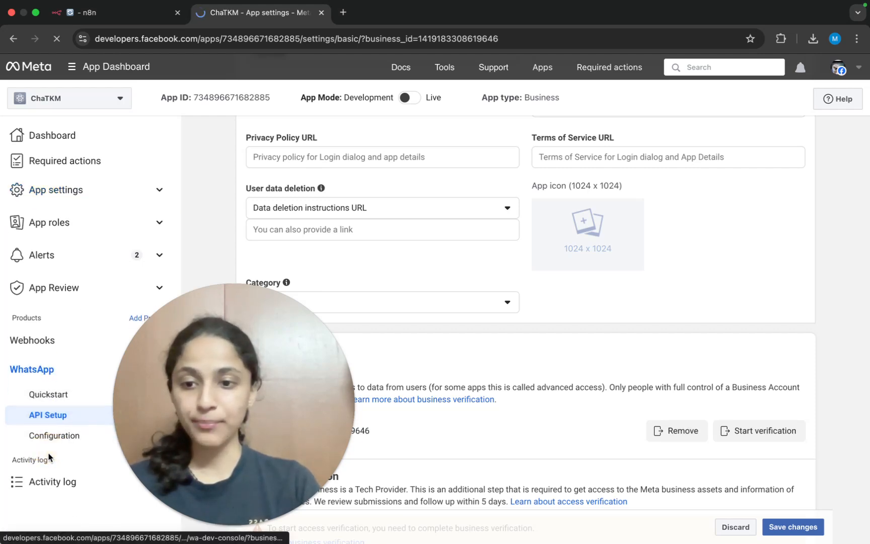
{"action": "left_click_drag", "start_coordinate": [249, 354], "coordinate": [127, 333]}
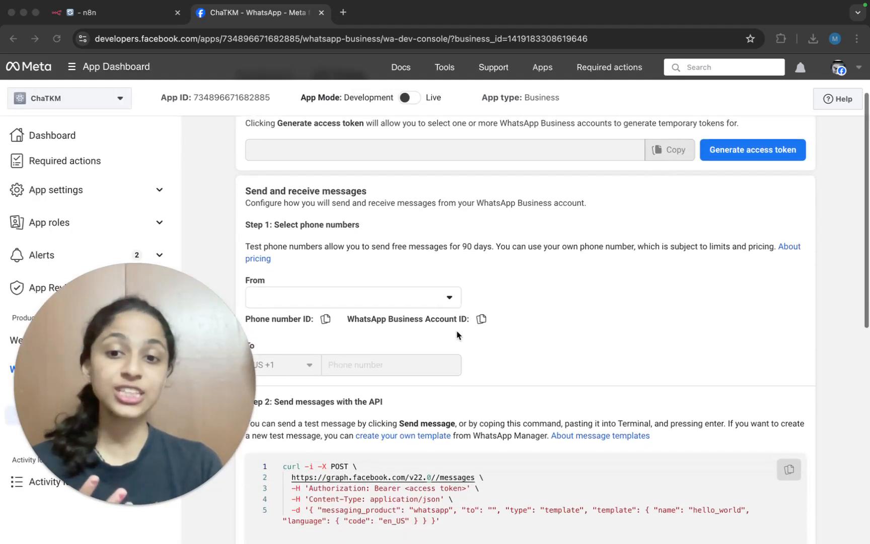
{"action": "scroll", "coordinate": [457, 335], "scroll_direction": "down", "scroll_amount": 5}
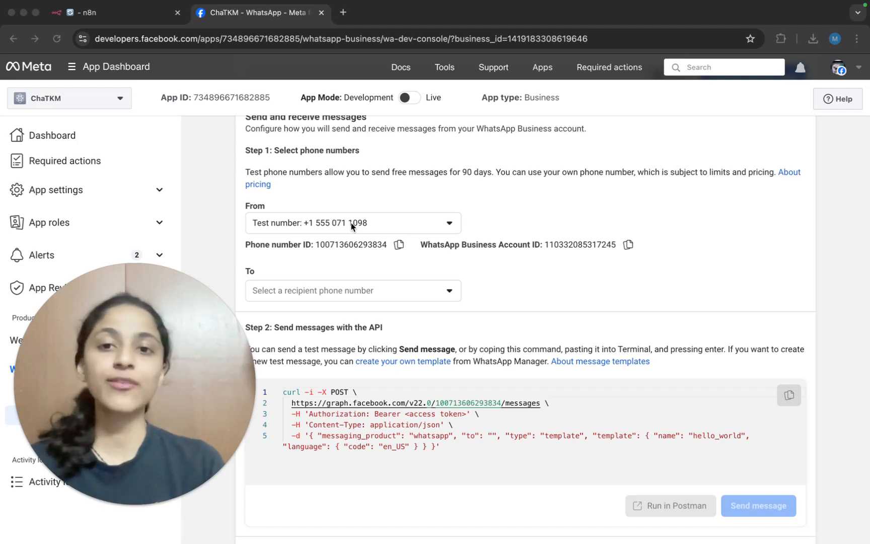
Switch to WhatsApp Web and send the message "hii" to the Test number chat.
{"action": "key", "text": "ctrl+Left"}
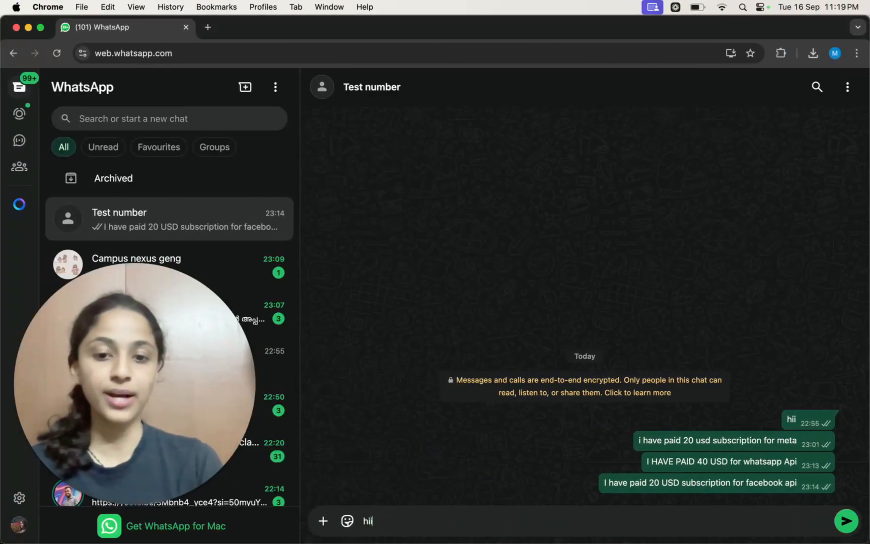
{"action": "key", "text": "Return"}
{"action": "key", "text": "ctrl+Right"}
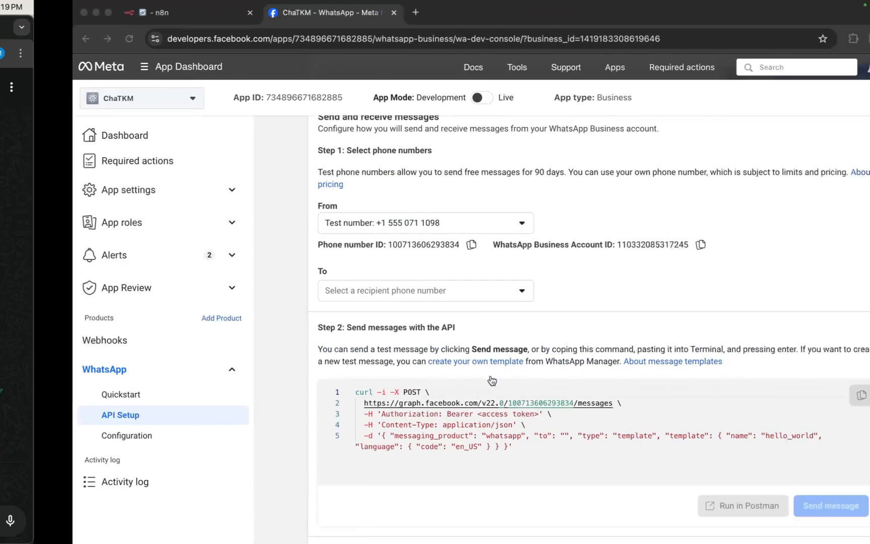
Return to n8n and examine the WhatsApp Trigger's output for the received test message.
{"action": "left_click", "coordinate": [108, 10]}
{"action": "left_click", "coordinate": [75, 28]}
{"action": "left_click", "coordinate": [75, 28]}
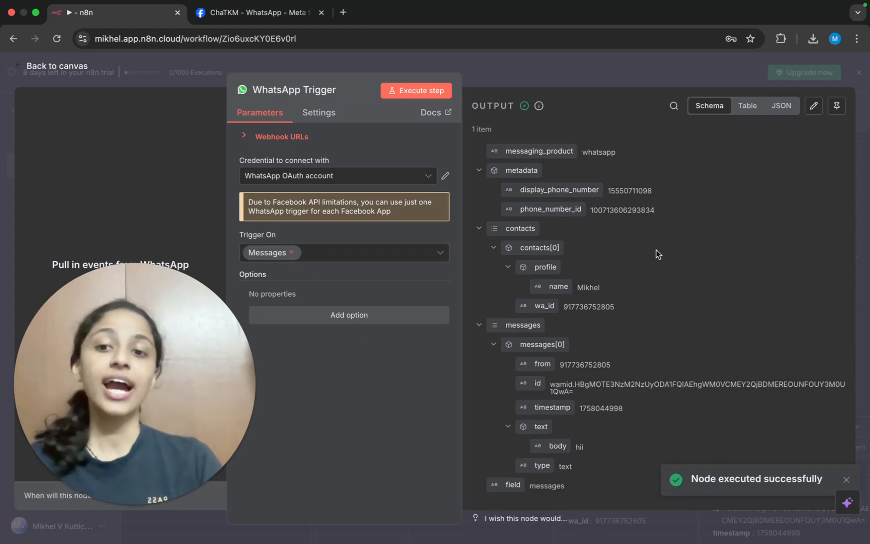
{"action": "scroll", "coordinate": [546, 453], "scroll_direction": "down", "scroll_amount": 1}
{"action": "scroll", "coordinate": [556, 302], "scroll_direction": "up", "scroll_amount": 1}
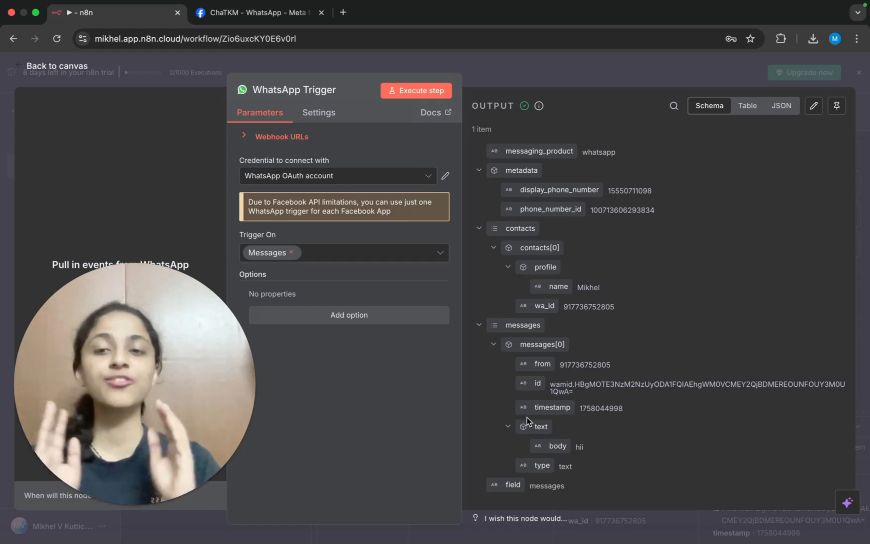
Return to the canvas and add an AI Agent node after the WhatsApp Trigger.
{"action": "left_click", "coordinate": [53, 68]}
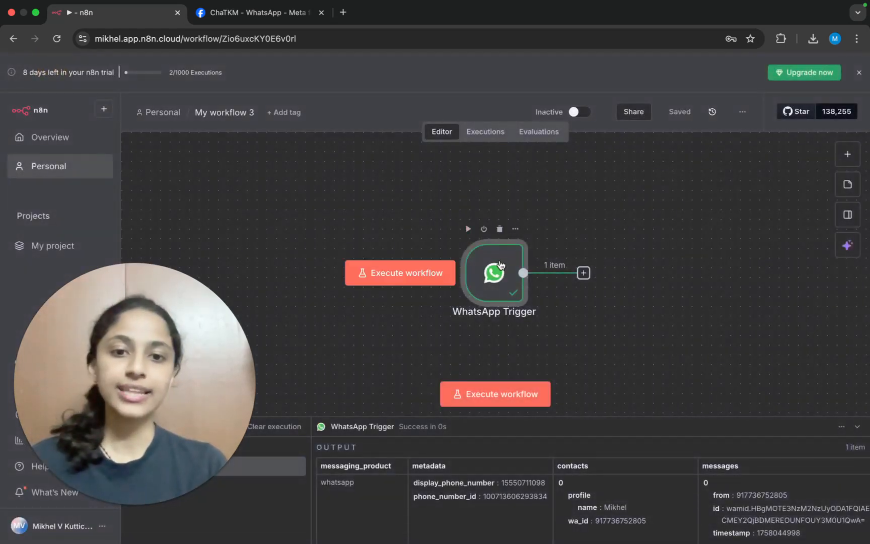
{"action": "scroll", "coordinate": [500, 260], "scroll_direction": "right", "scroll_amount": 5}
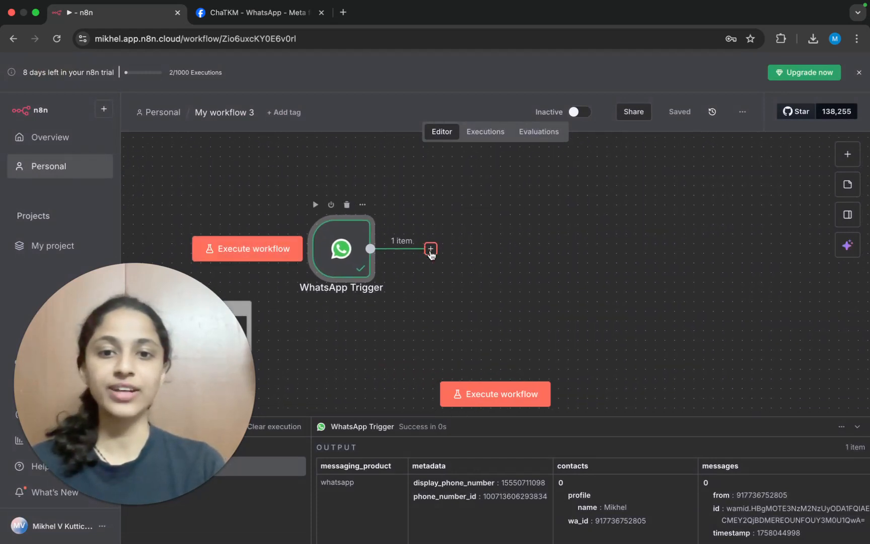
{"action": "left_click", "coordinate": [430, 249]}
{"action": "type", "text": "A"}
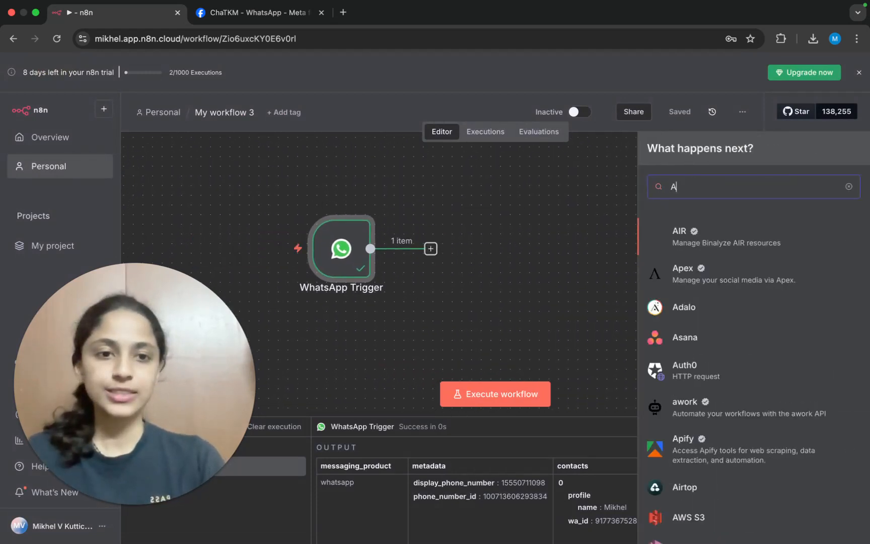
{"action": "type", "text": "i agen"}
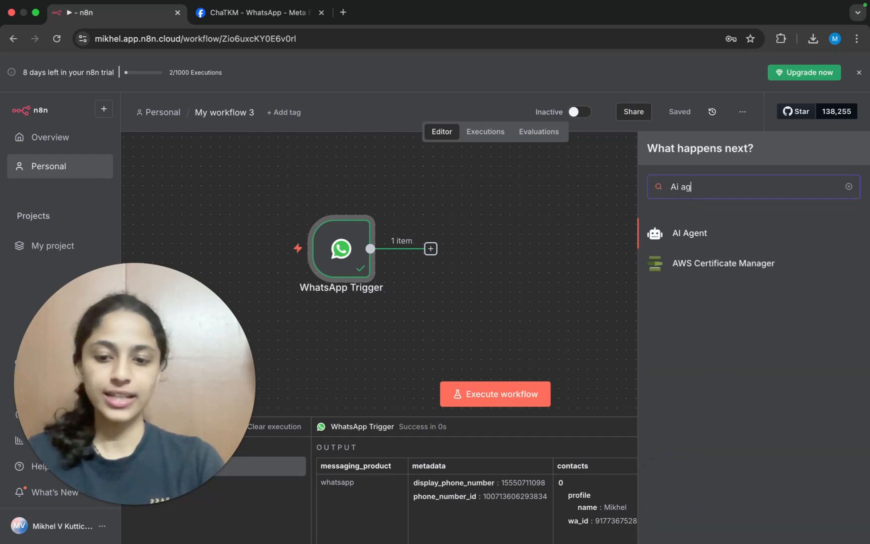
{"action": "left_click", "coordinate": [693, 233]}
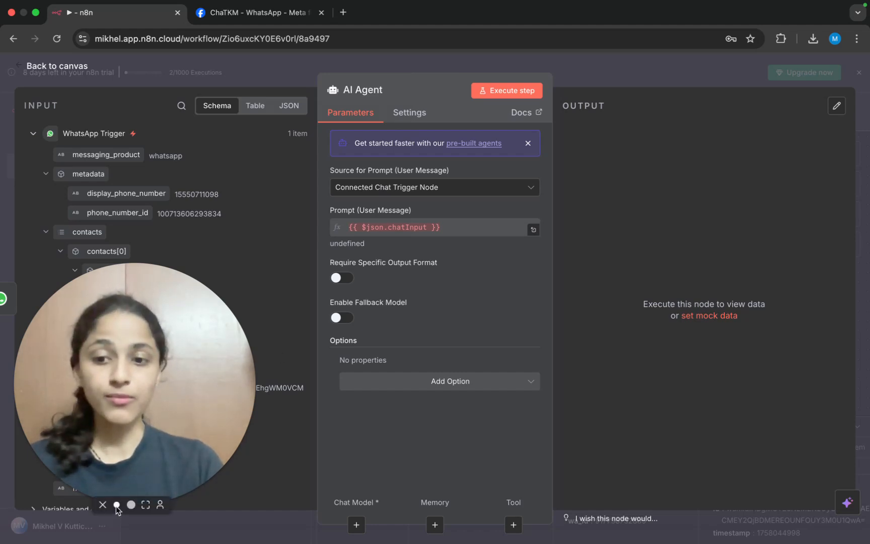
Try to map the incoming message's text body into the AI Agent's user message prompt.
{"action": "left_click", "coordinate": [116, 508]}
{"action": "scroll", "coordinate": [176, 312], "scroll_direction": "down", "scroll_amount": 2}
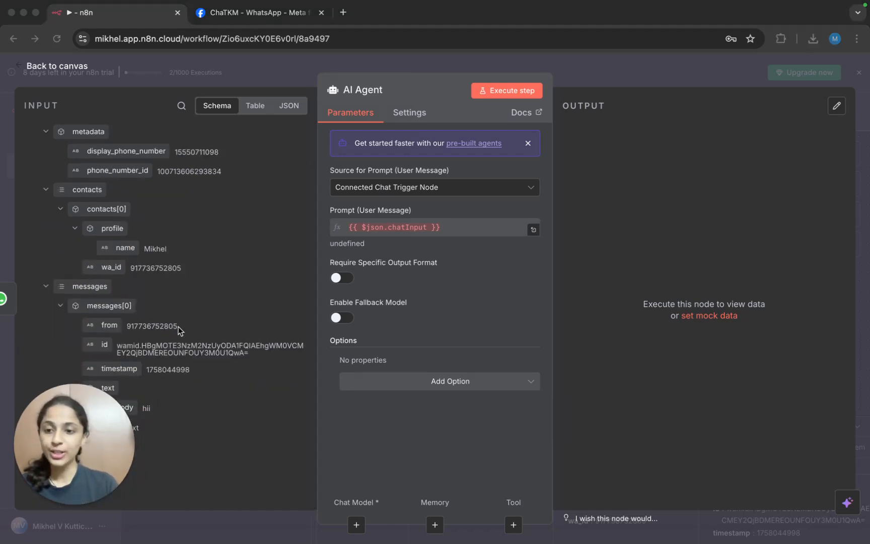
{"action": "left_click_drag", "start_coordinate": [77, 406], "coordinate": [247, 479]}
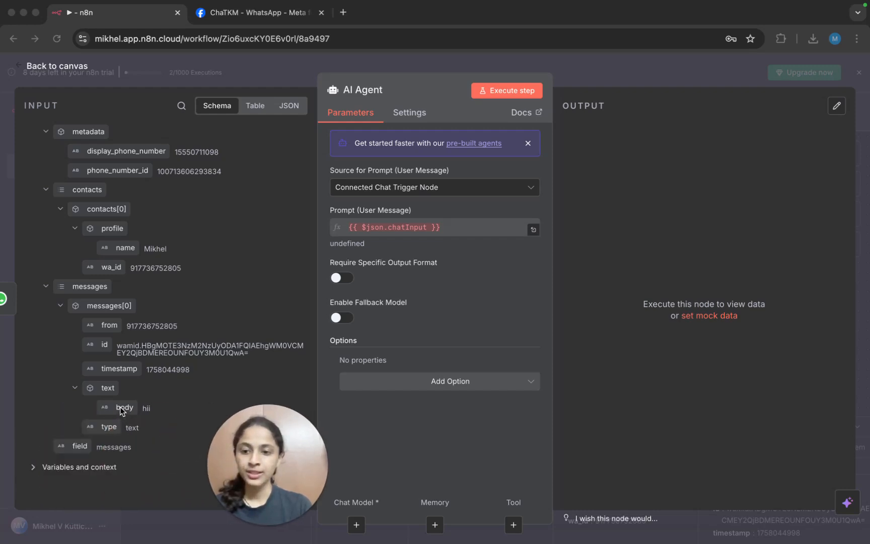
{"action": "left_click", "coordinate": [137, 389]}
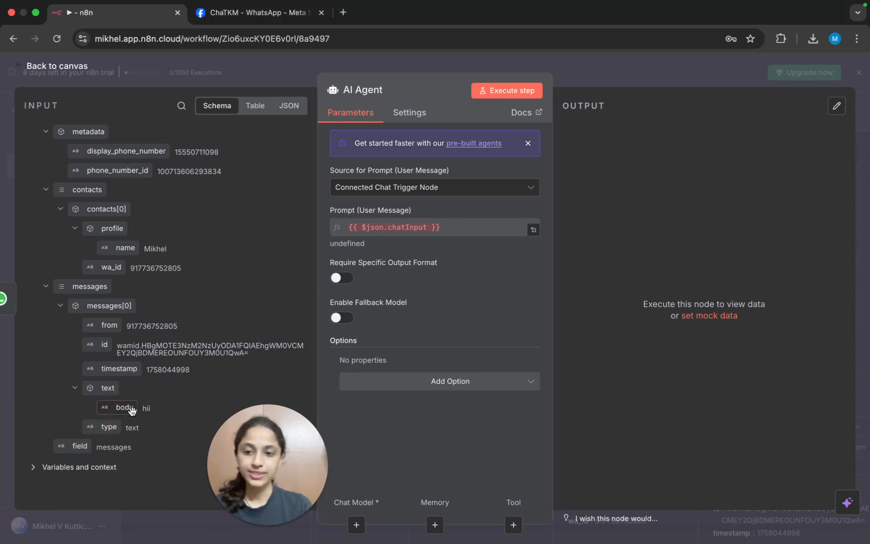
{"action": "left_click_drag", "start_coordinate": [123, 409], "coordinate": [339, 258]}
{"action": "left_click_drag", "start_coordinate": [400, 229], "coordinate": [398, 230]}
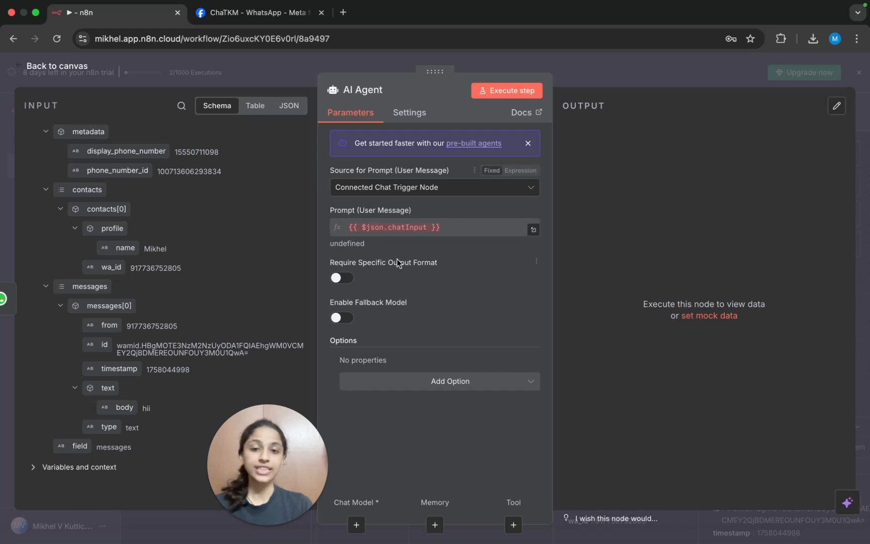
Set the AI Agent's prompt source to Define below, map the message's text body into the prompt, and return to the canvas.
{"action": "left_click", "coordinate": [399, 193]}
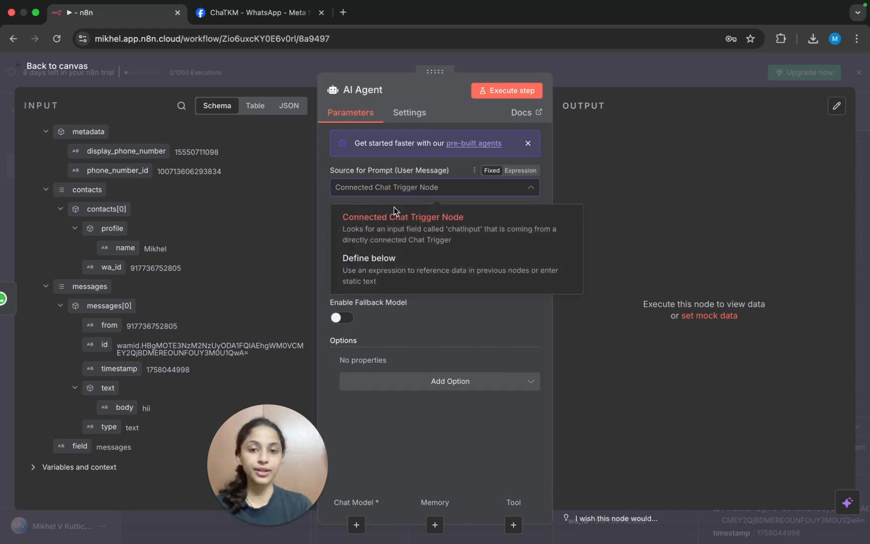
{"action": "left_click", "coordinate": [365, 269]}
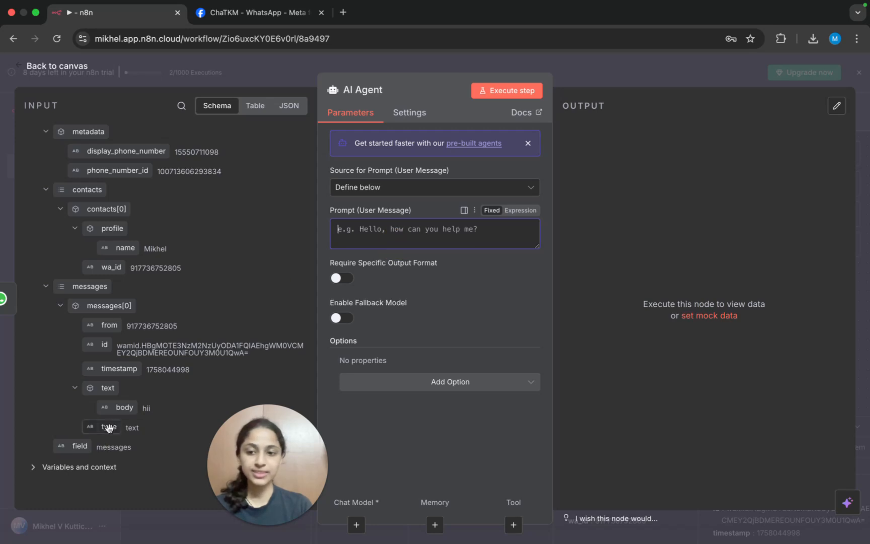
{"action": "left_click_drag", "start_coordinate": [121, 410], "coordinate": [366, 237]}
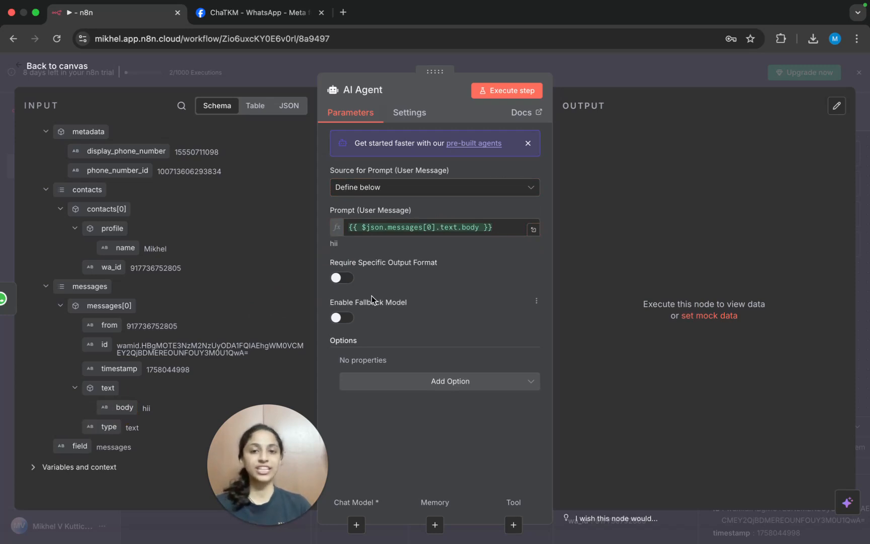
{"action": "left_click", "coordinate": [73, 66]}
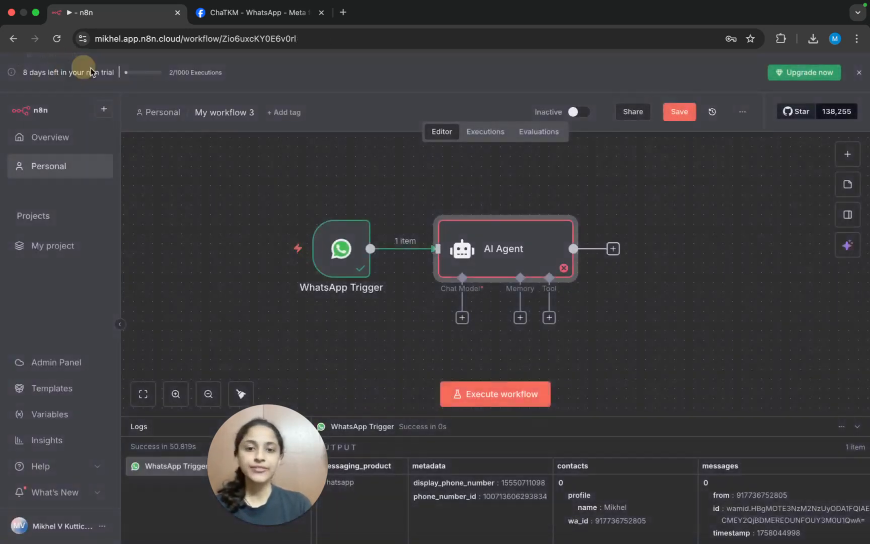
Add an OpenAI Chat Model as the AI Agent's chat model.
{"action": "scroll", "coordinate": [471, 335], "scroll_direction": "down", "scroll_amount": 1}
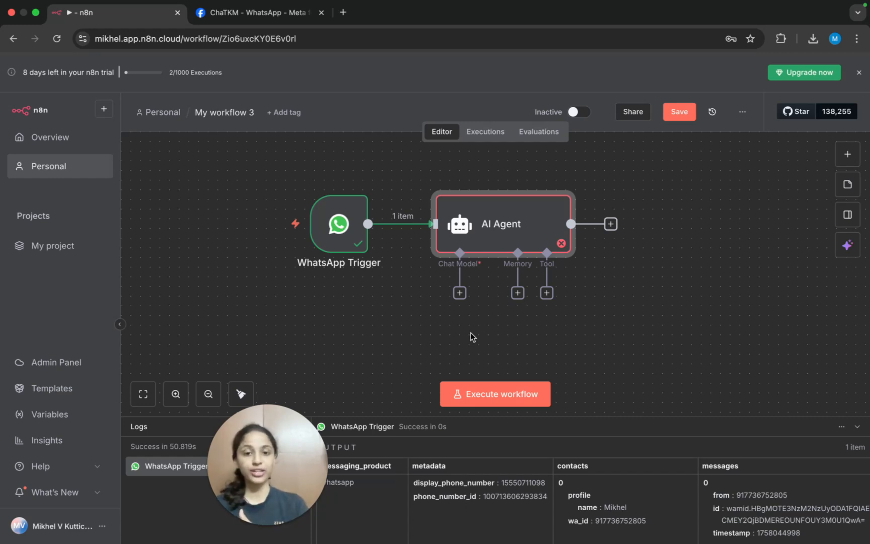
{"action": "left_click", "coordinate": [459, 292]}
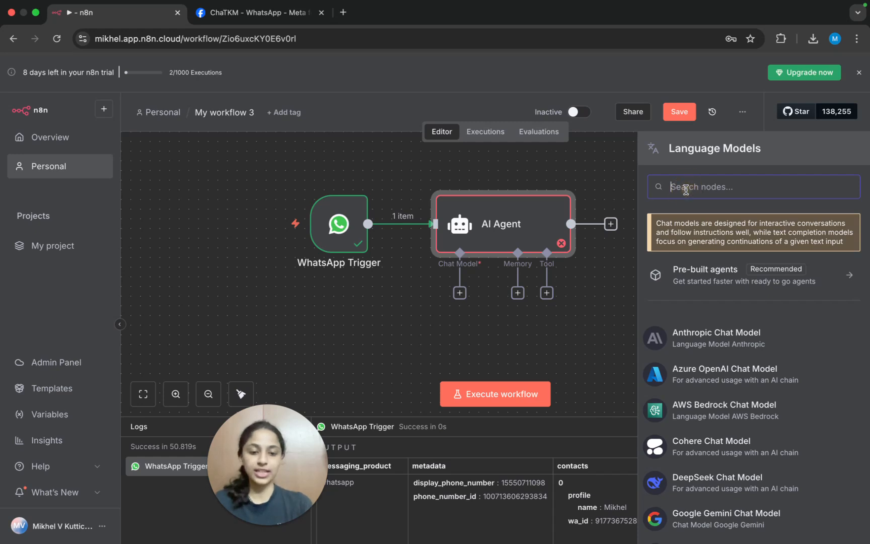
{"action": "type", "text": "open"}
{"action": "left_click", "coordinate": [700, 293]}
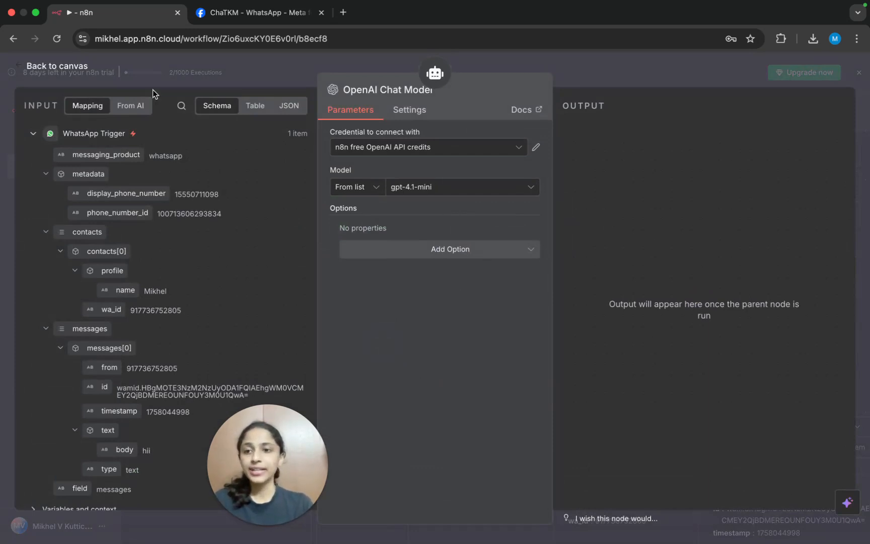
Return to the canvas and add a Simple Memory node as the AI Agent's memory.
{"action": "left_click", "coordinate": [52, 67]}
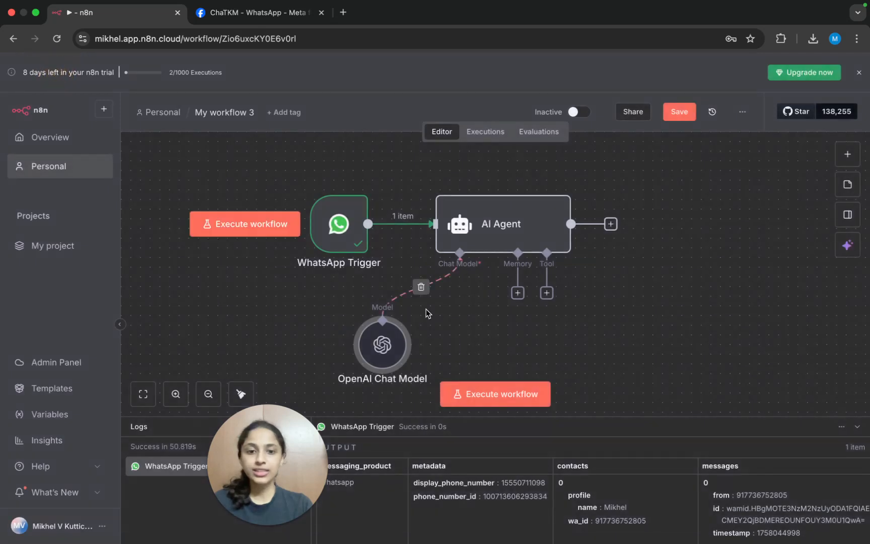
{"action": "left_click", "coordinate": [517, 293]}
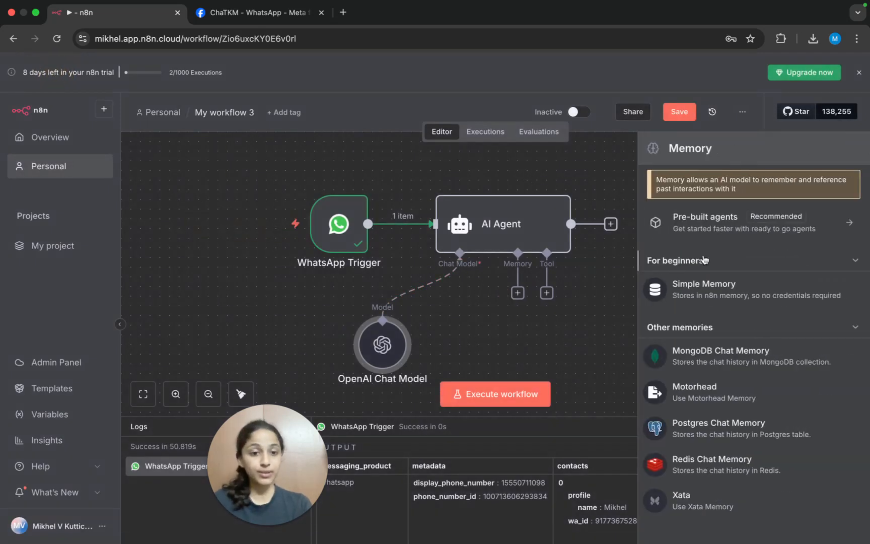
{"action": "left_click", "coordinate": [699, 300]}
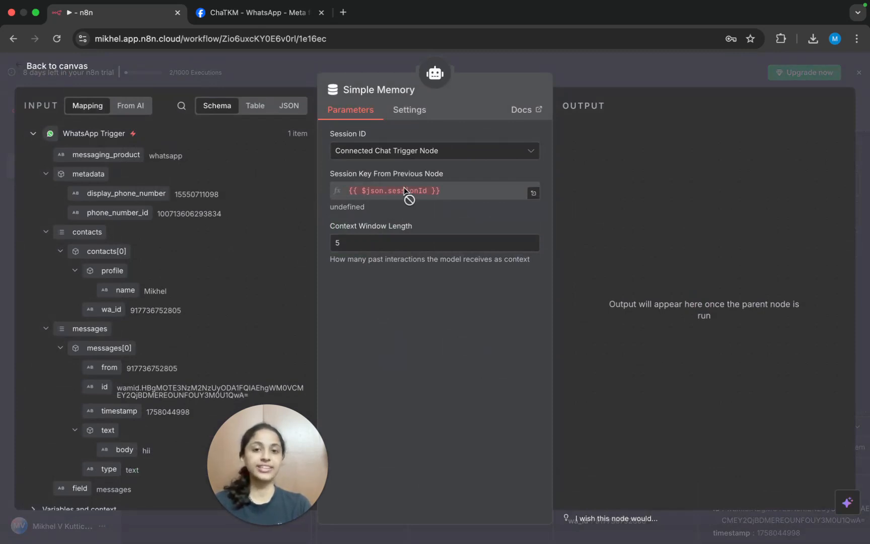
Set Simple Memory's session ID to Define below, map the message's id into the key, and return to the canvas.
{"action": "left_click", "coordinate": [411, 152]}
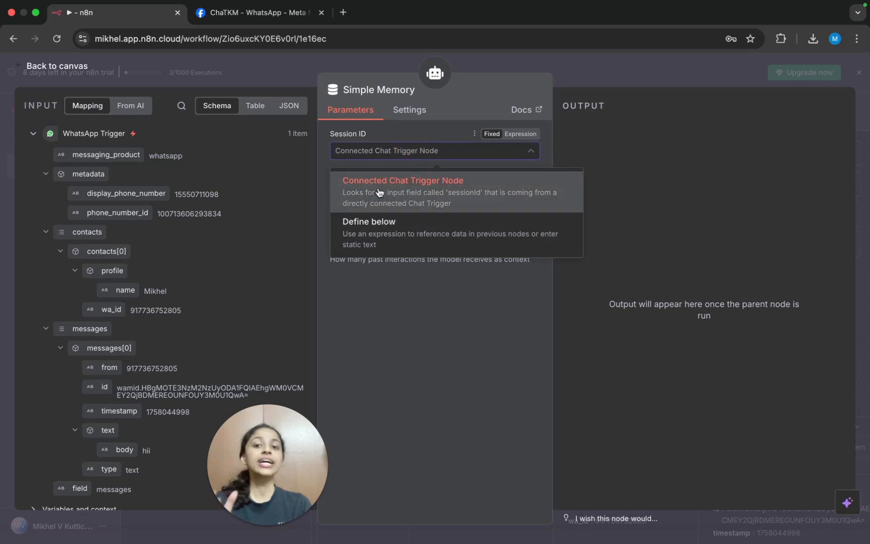
{"action": "left_click", "coordinate": [368, 225]}
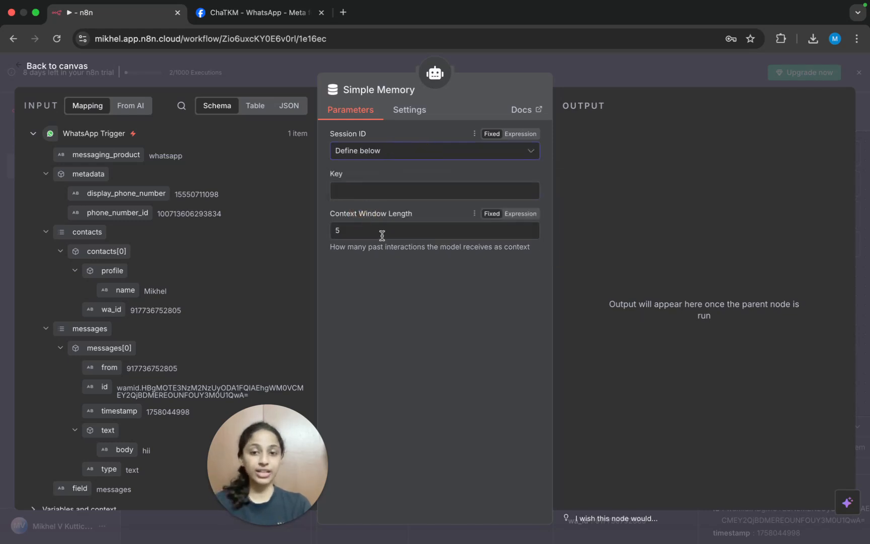
{"action": "left_click", "coordinate": [350, 188]}
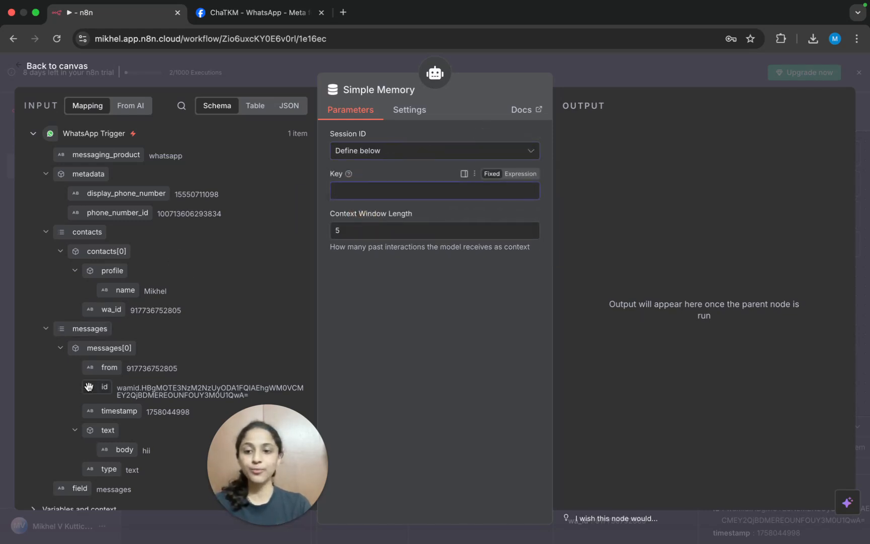
{"action": "left_click_drag", "start_coordinate": [104, 391], "coordinate": [348, 191]}
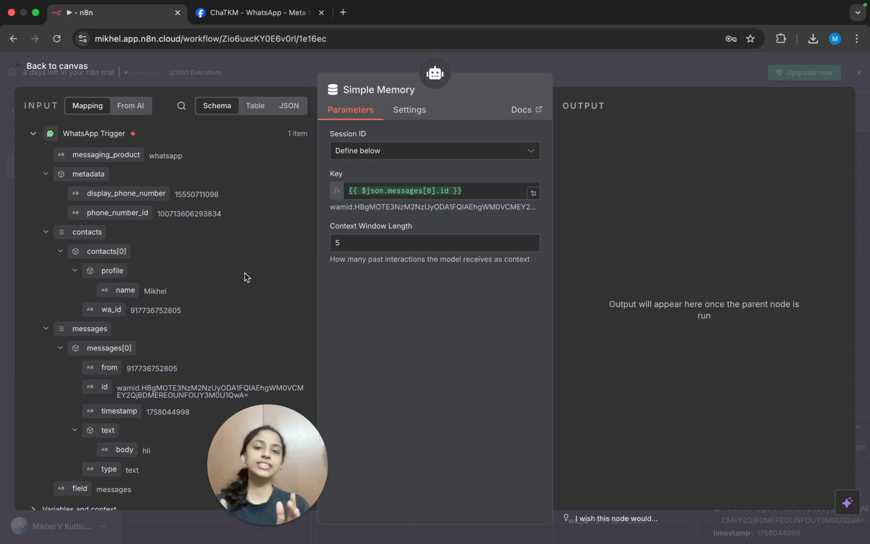
{"action": "left_click", "coordinate": [48, 62]}
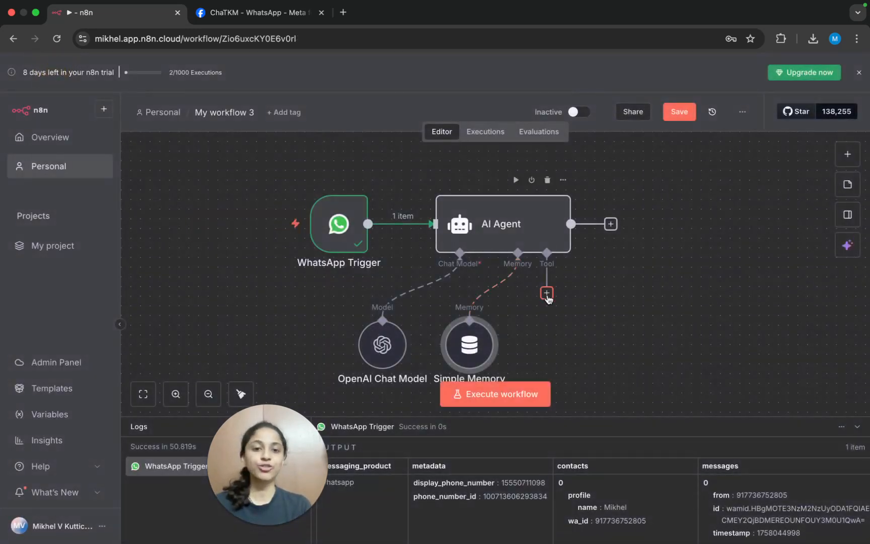
Find the Google Sheets Tool and add it as a tool of the AI Agent.
{"action": "left_click", "coordinate": [547, 293]}
{"action": "type", "text": "go"}
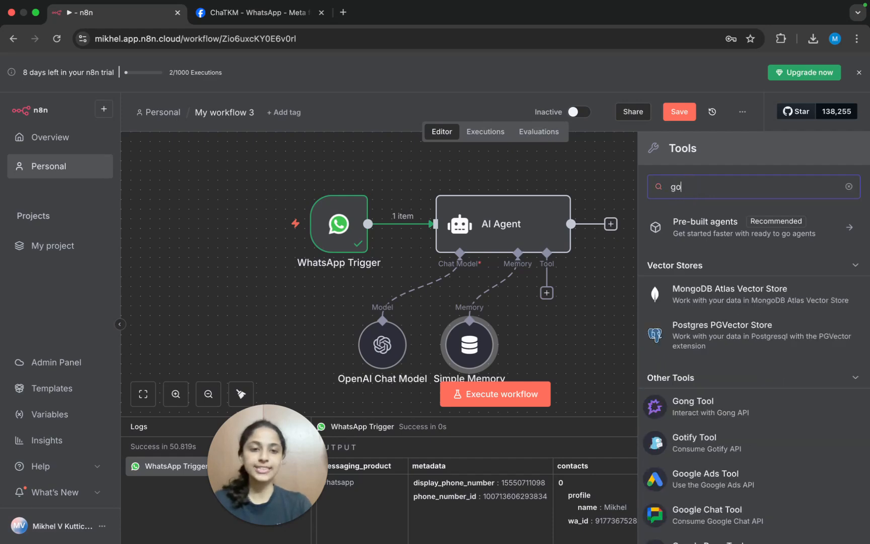
{"action": "type", "text": "ogle she"}
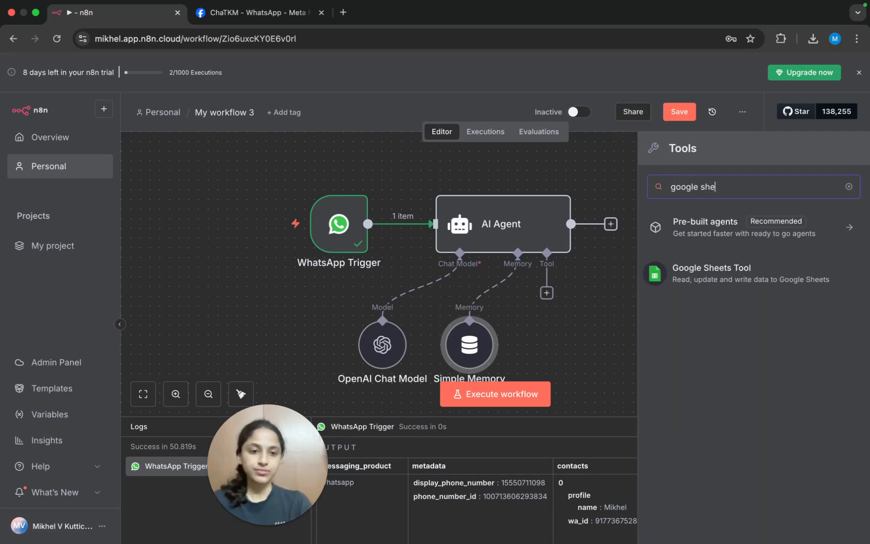
{"action": "left_click", "coordinate": [698, 274]}
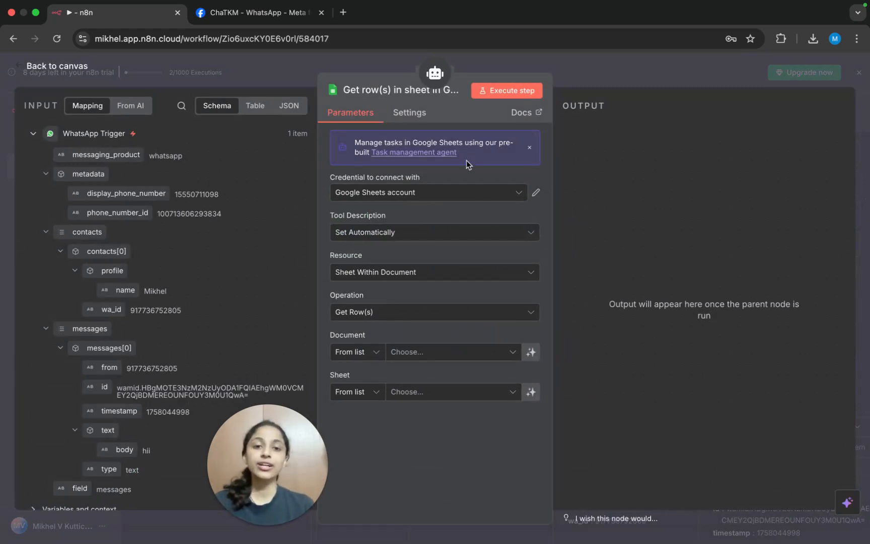
{"action": "left_click", "coordinate": [484, 194]}
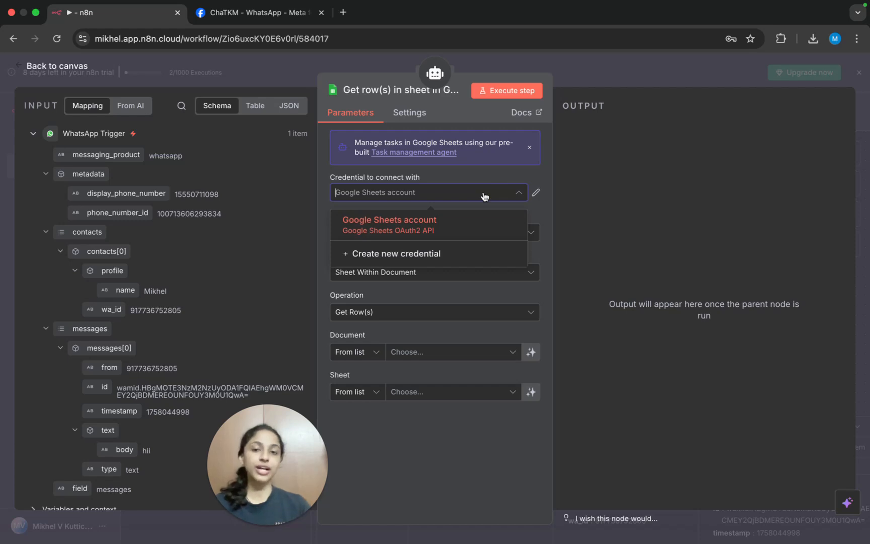
{"action": "left_click", "coordinate": [401, 254]}
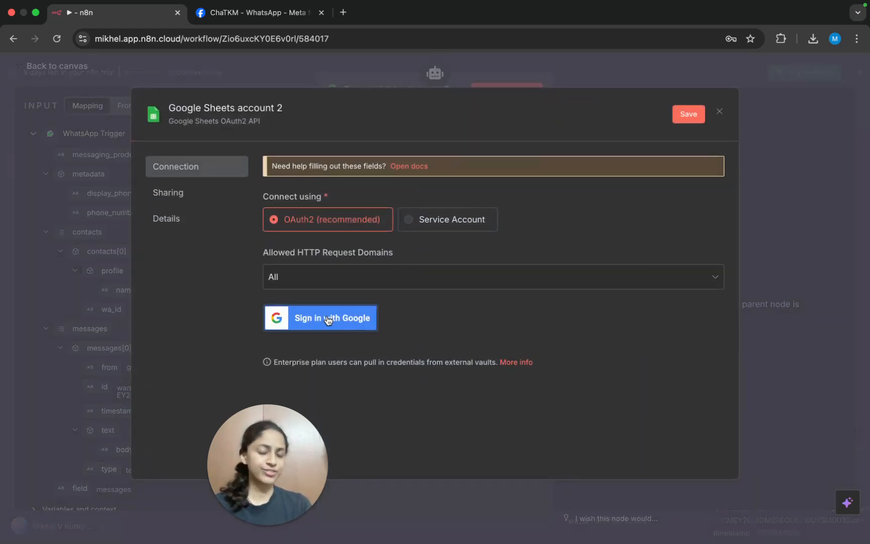
{"action": "left_click", "coordinate": [718, 113]}
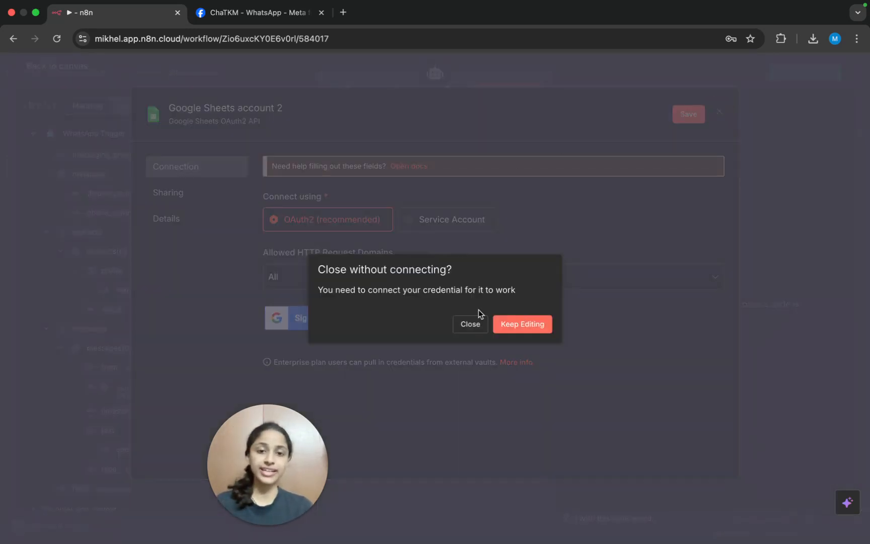
{"action": "left_click", "coordinate": [470, 325]}
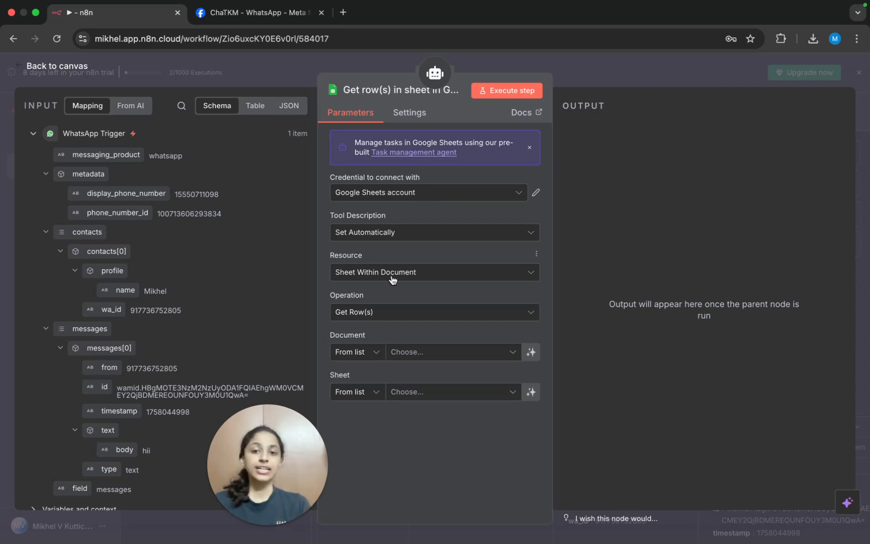
Set the Google Sheets tool's operation to Append Row and have its document chosen By URL.
{"action": "left_click", "coordinate": [357, 313]}
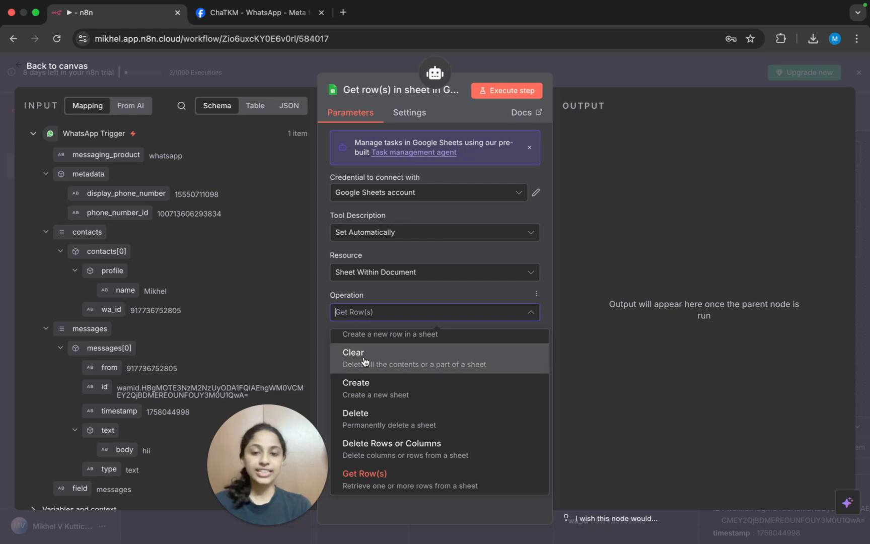
{"action": "scroll", "coordinate": [390, 365], "scroll_direction": "up", "scroll_amount": 2}
{"action": "left_click", "coordinate": [380, 376]}
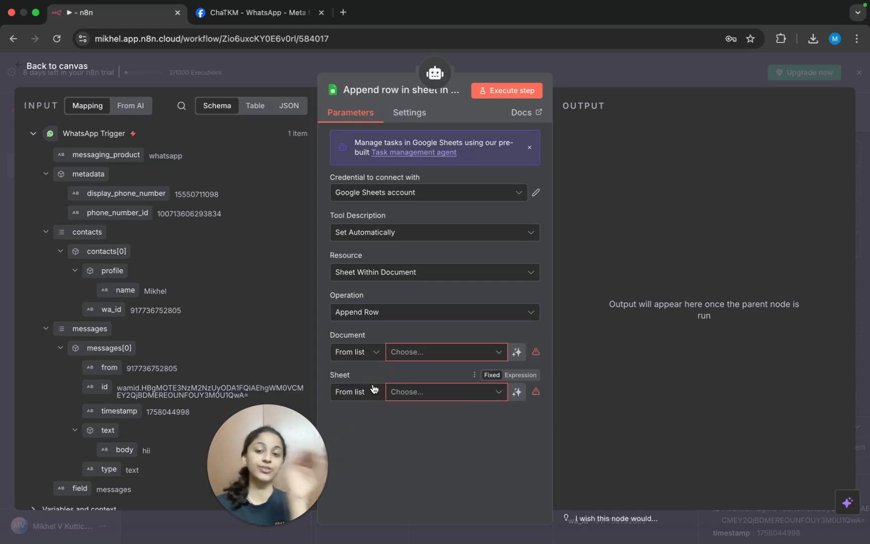
{"action": "left_click", "coordinate": [374, 354]}
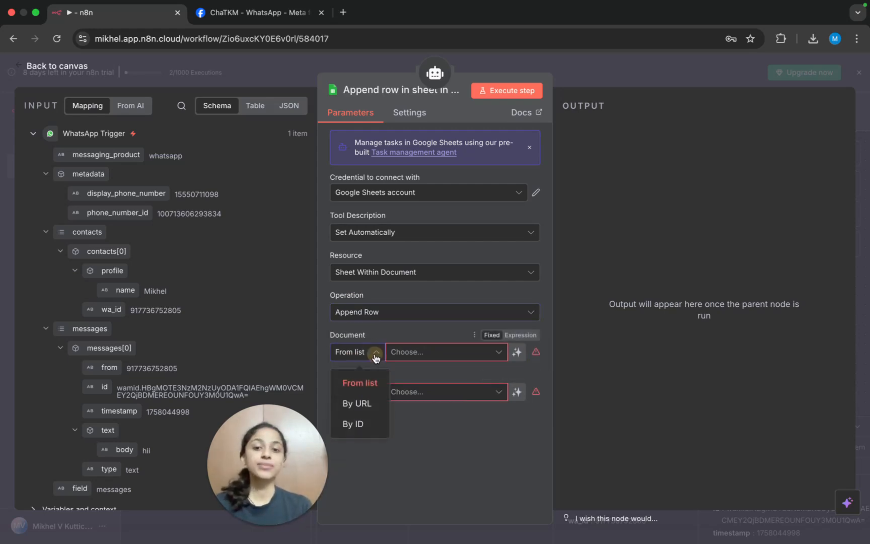
{"action": "left_click", "coordinate": [358, 403]}
{"action": "left_click", "coordinate": [413, 351]}
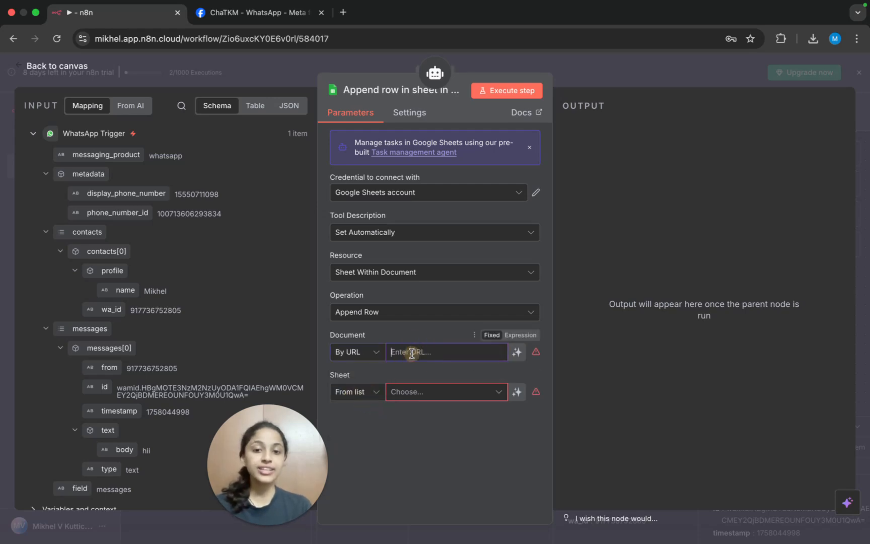
Switch to the Expense Tracker file in Google Sheets and create a new blank spreadsheet from it.
{"action": "key", "text": "ctrl+Right"}
{"action": "left_click", "coordinate": [245, 38]}
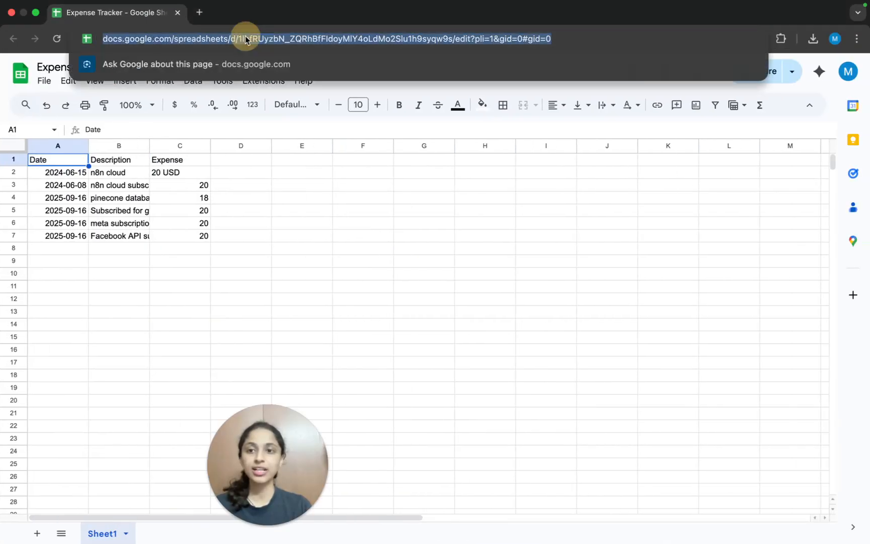
{"action": "left_click", "coordinate": [602, 43]}
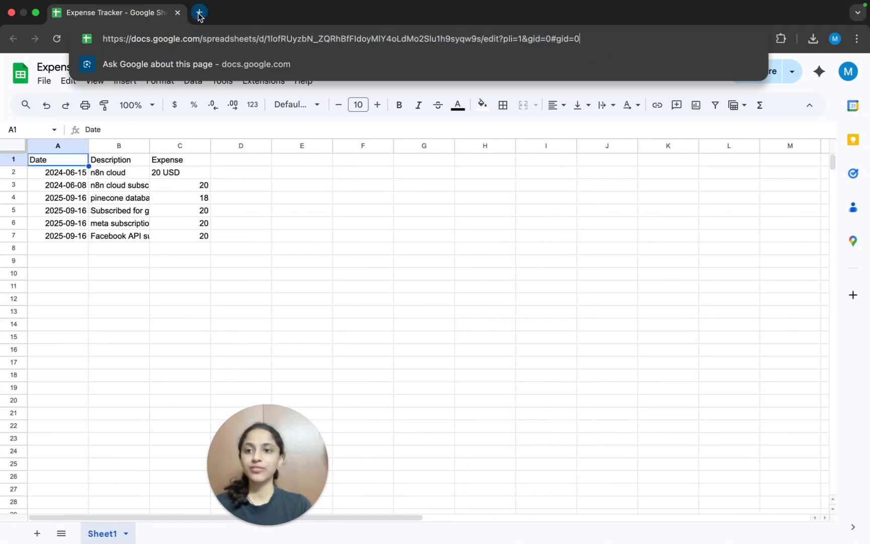
{"action": "left_click", "coordinate": [269, 302]}
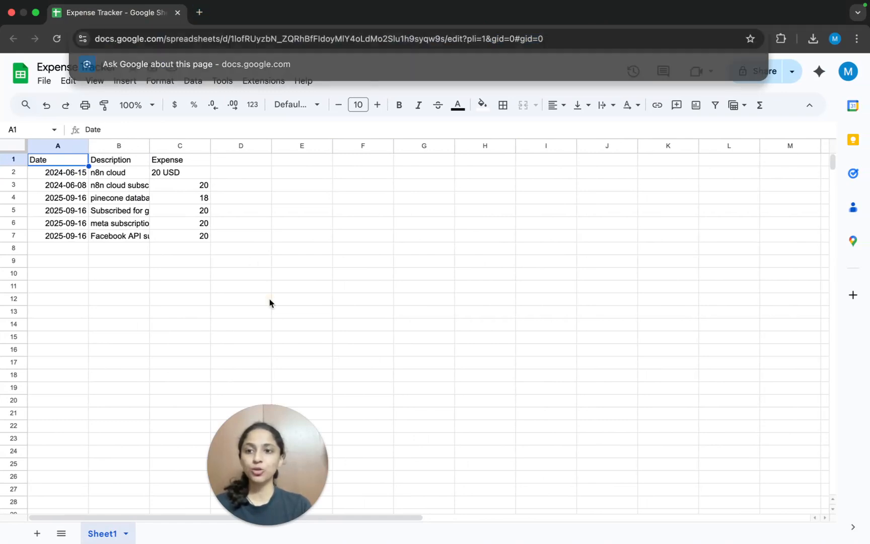
{"action": "left_click", "coordinate": [44, 82]}
{"action": "mouse_move", "coordinate": [64, 102]}
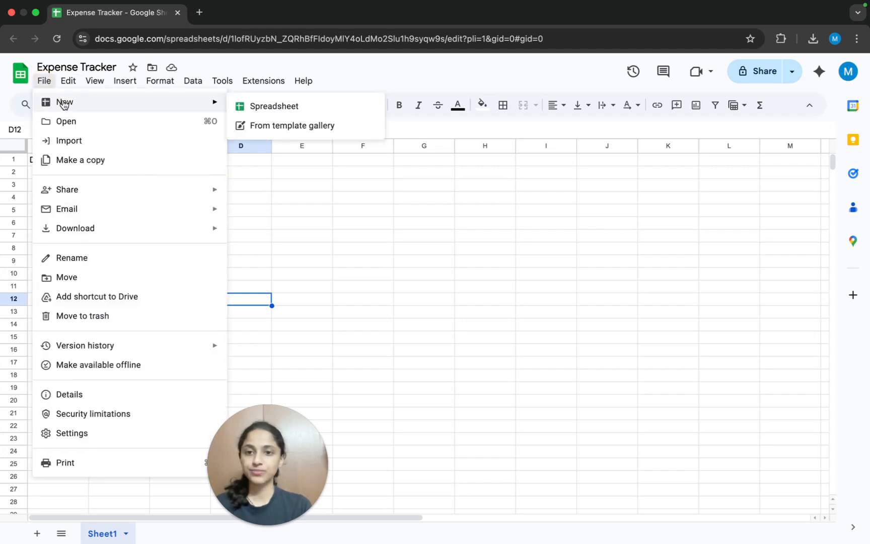
{"action": "left_click", "coordinate": [273, 107]}
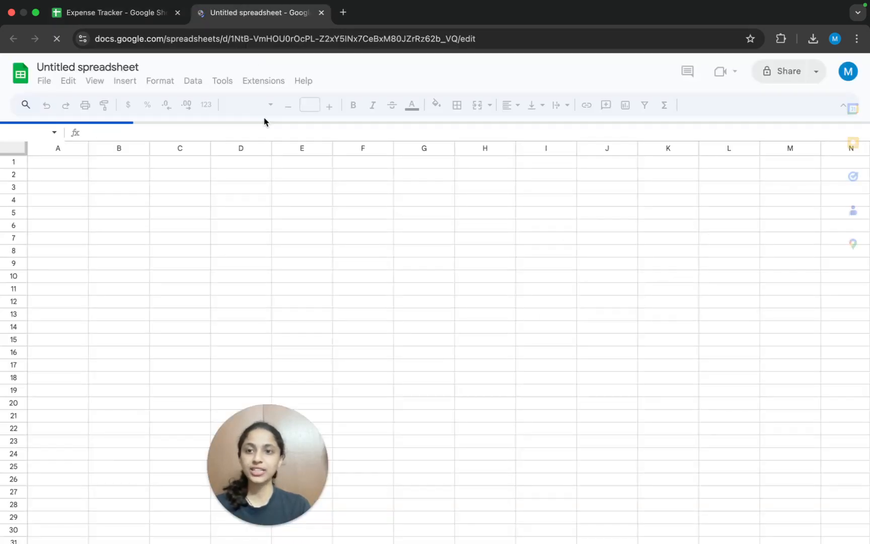
Rename the new spreadsheet as Expense Tracker New.
{"action": "left_click", "coordinate": [132, 69]}
{"action": "key", "text": "BackSpace"}
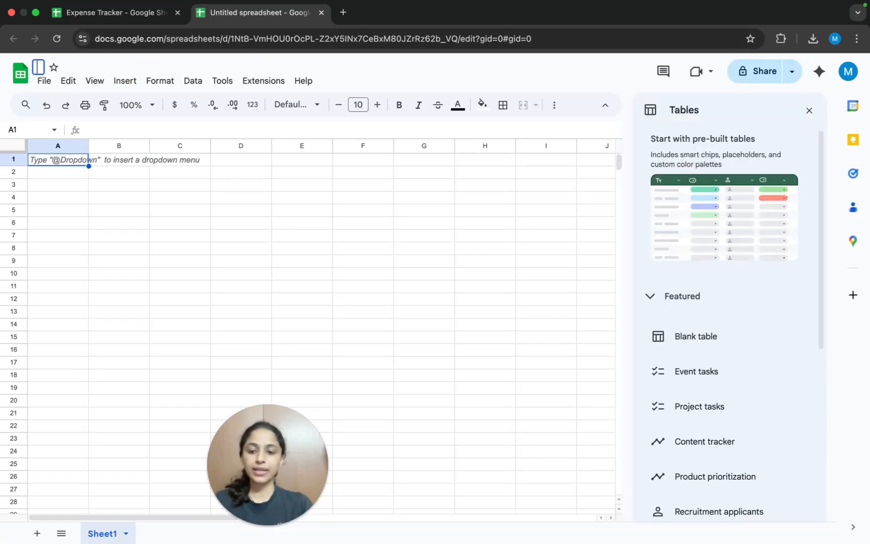
{"action": "type", "text": "Expe"}
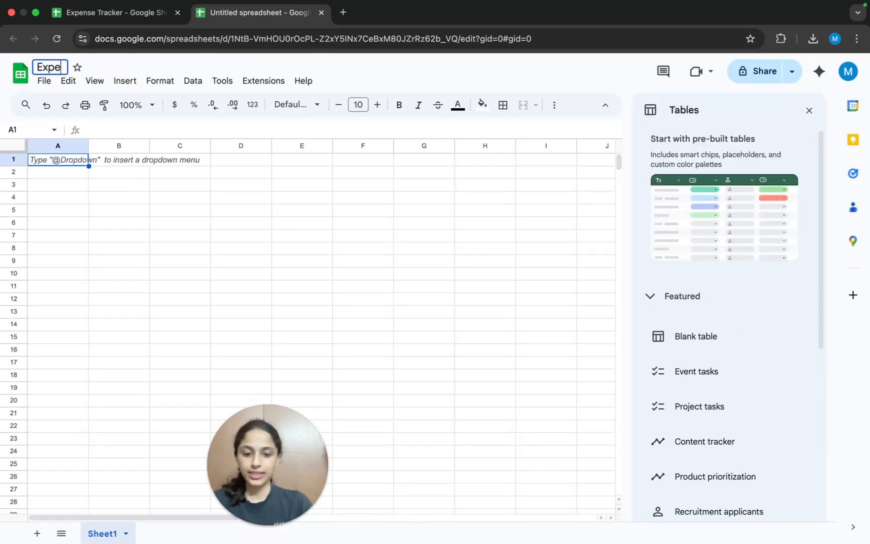
{"action": "type", "text": "nse Tracker New"}
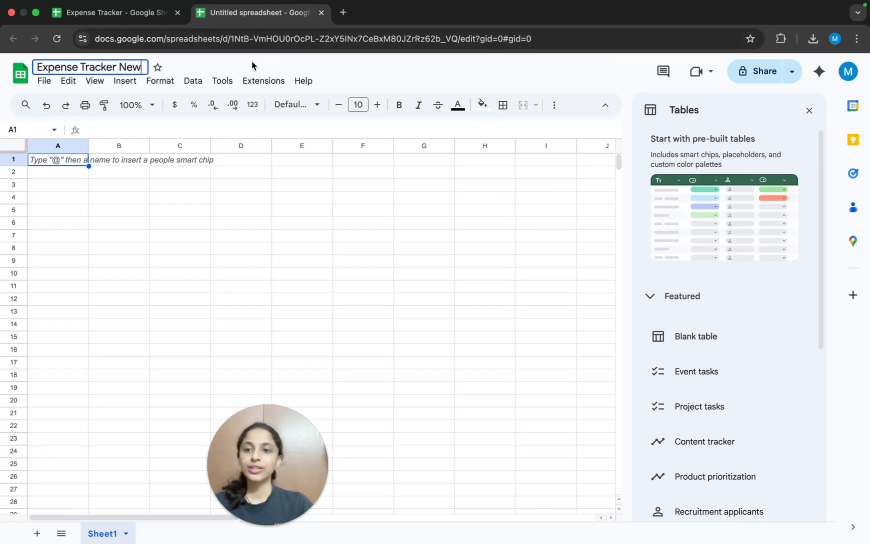
{"action": "key", "text": "Return"}
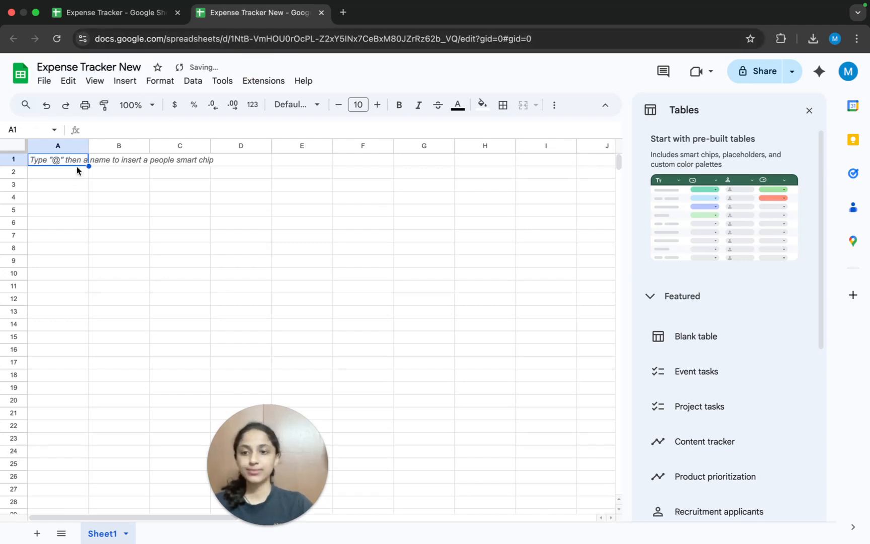
Enter the heading Date in cell A2.
{"action": "double_click", "coordinate": [70, 170]}
{"action": "type", "text": "Date"}
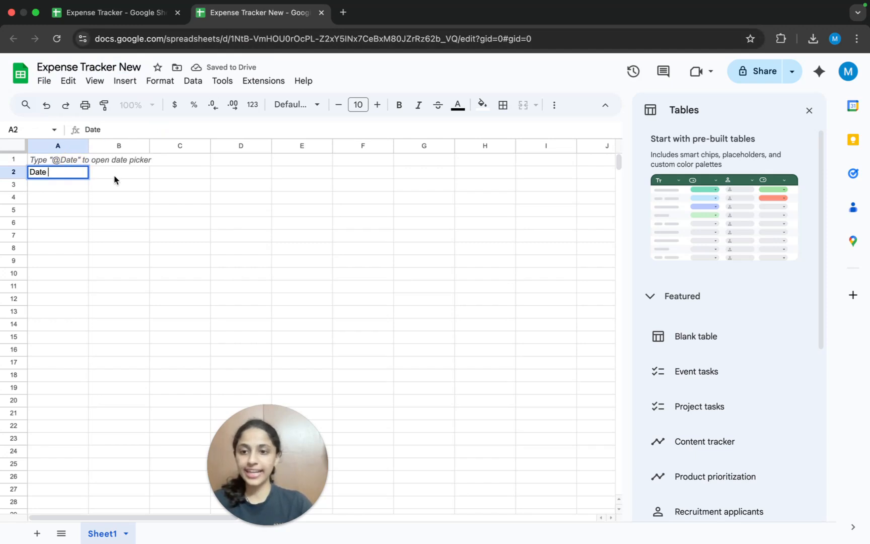
{"action": "left_click", "coordinate": [100, 159]}
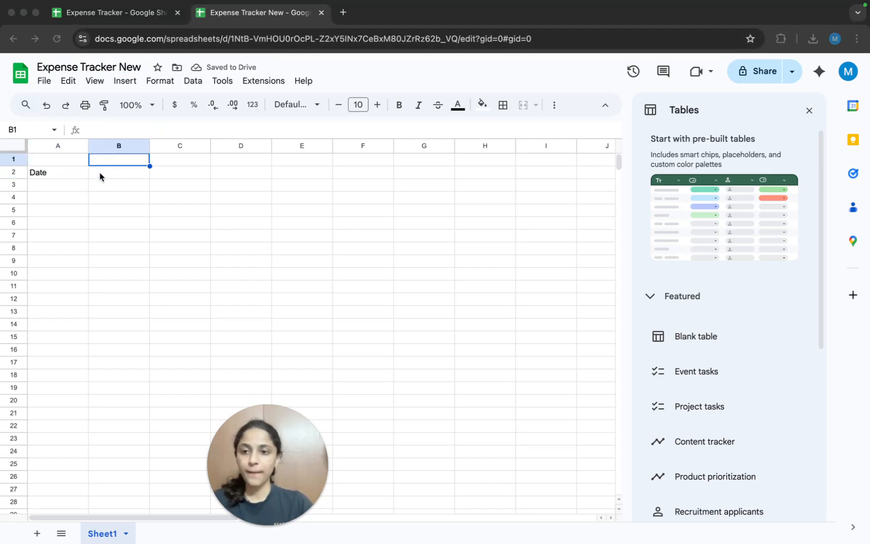
Enter the column headings Date, Expense and Description in cells A1, B1 and C1.
{"action": "left_click", "coordinate": [64, 161]}
{"action": "type", "text": "Date"}
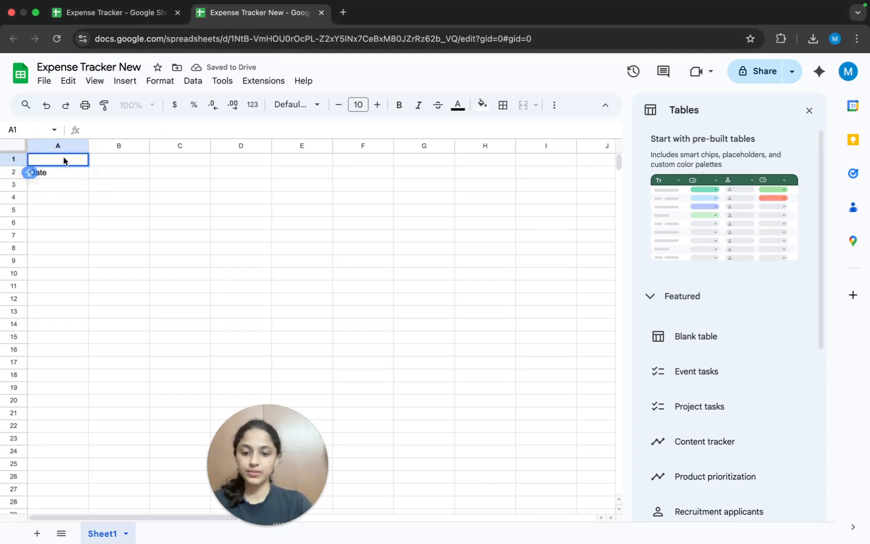
{"action": "left_click", "coordinate": [107, 164]}
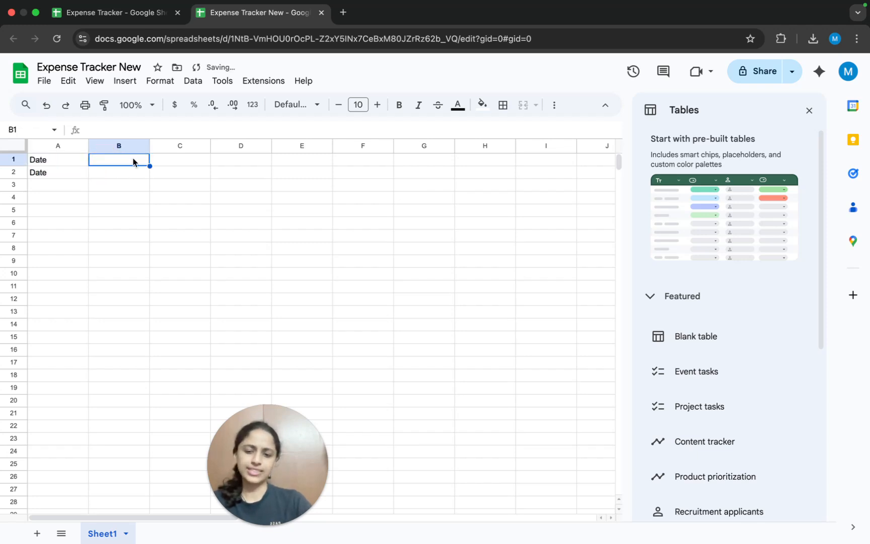
{"action": "type", "text": "Expense"}
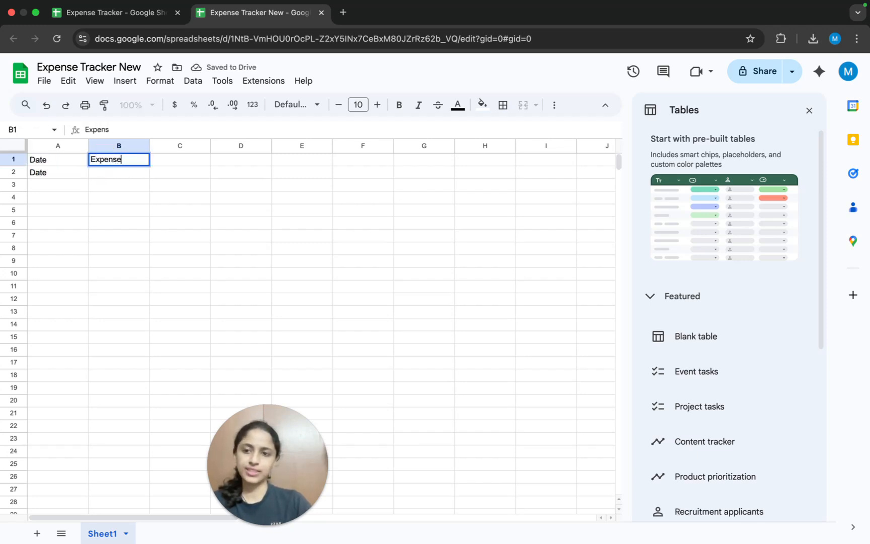
{"action": "left_click", "coordinate": [173, 163]}
{"action": "type", "text": "Description"}
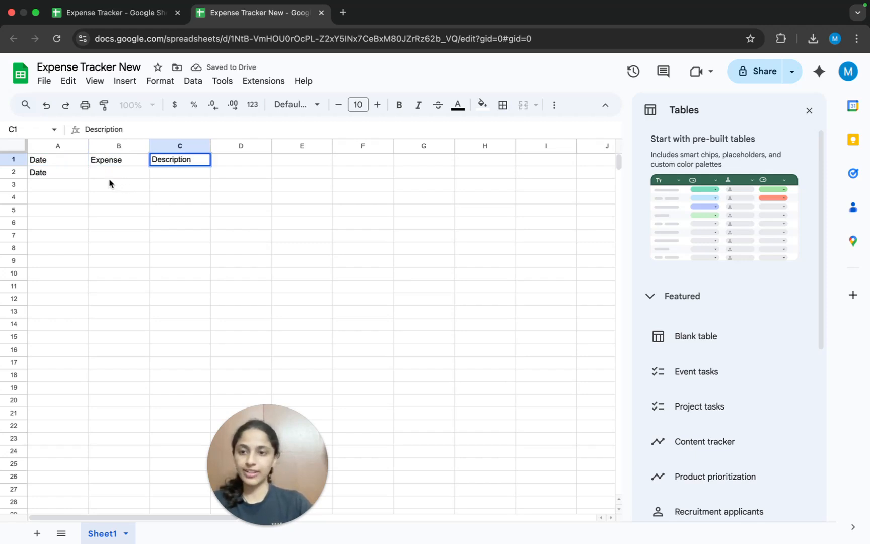
Delete the duplicate Date text from cell A2.
{"action": "left_click", "coordinate": [55, 174]}
{"action": "key", "text": "BackSpace"}
{"action": "key", "text": "BackSpace"}
{"action": "key", "text": "BackSpace"}
{"action": "key", "text": "BackSpace"}
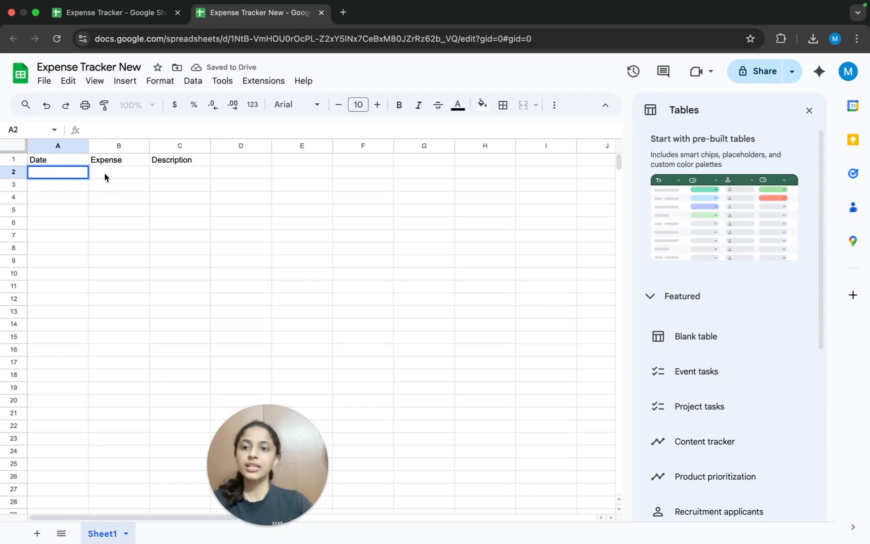
Copy the Expense Tracker New spreadsheet's URL and paste it as the document URL of the Append row in sheet node in n8n.
{"action": "left_click", "coordinate": [106, 177]}
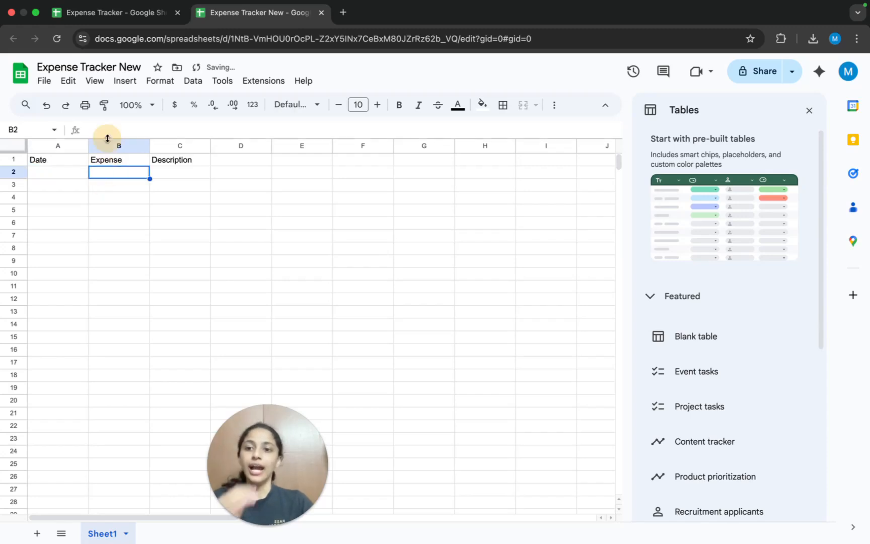
{"action": "left_click", "coordinate": [543, 40]}
{"action": "left_click", "coordinate": [575, 41]}
{"action": "left_click_drag", "start_coordinate": [586, 37], "coordinate": [115, 30]}
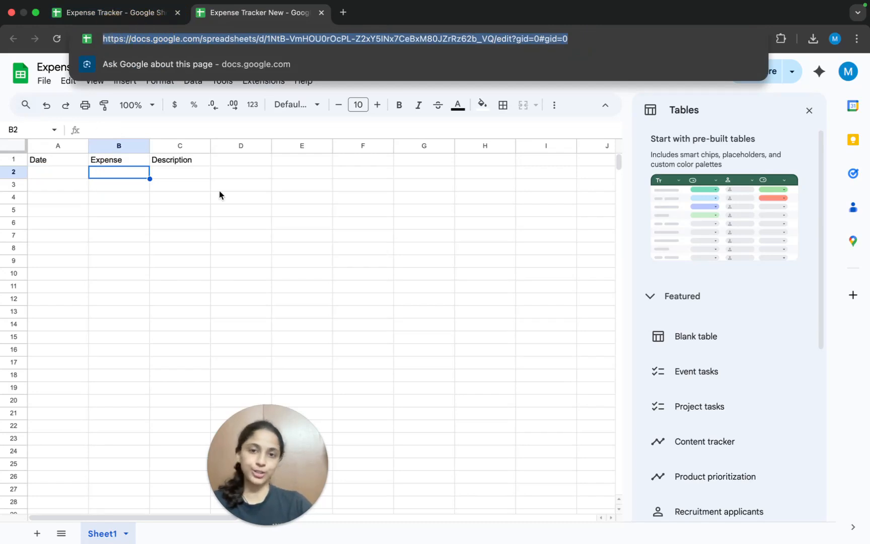
{"action": "key", "text": "ctrl+Left"}
{"action": "left_click", "coordinate": [403, 351]}
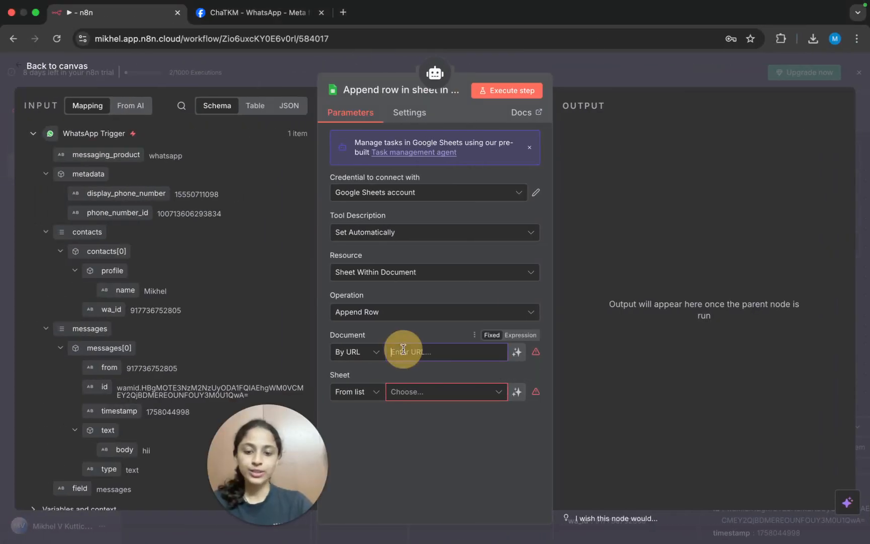
{"action": "key", "text": "super+v"}
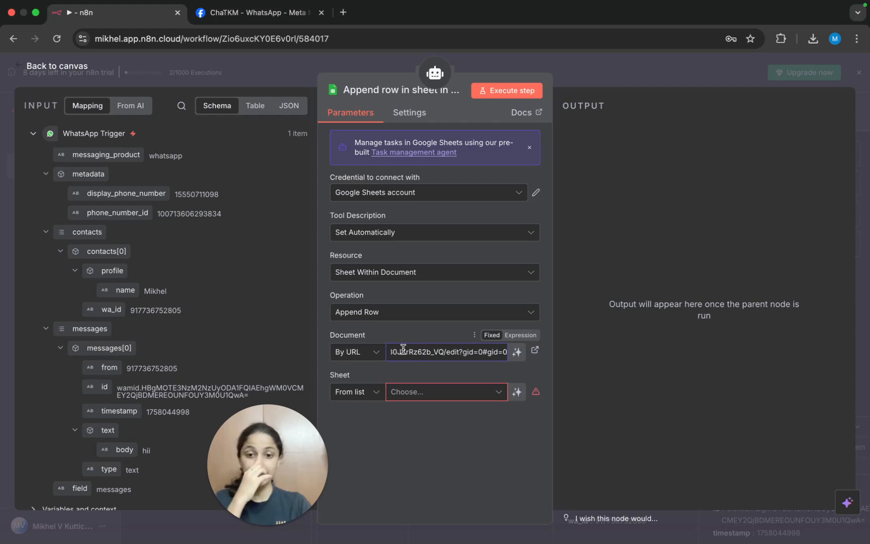
Choose Sheet1 from the list as the target sheet of the Append row node.
{"action": "left_click", "coordinate": [362, 392]}
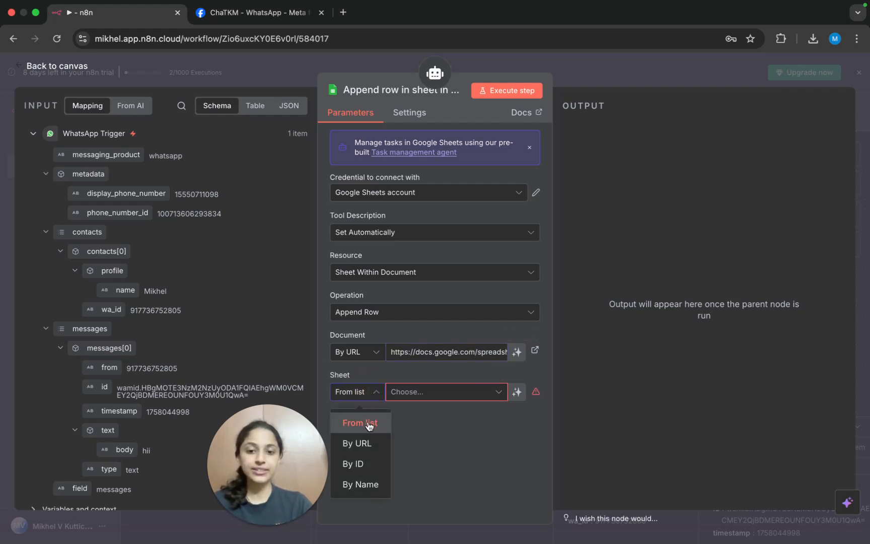
{"action": "left_click", "coordinate": [431, 392]}
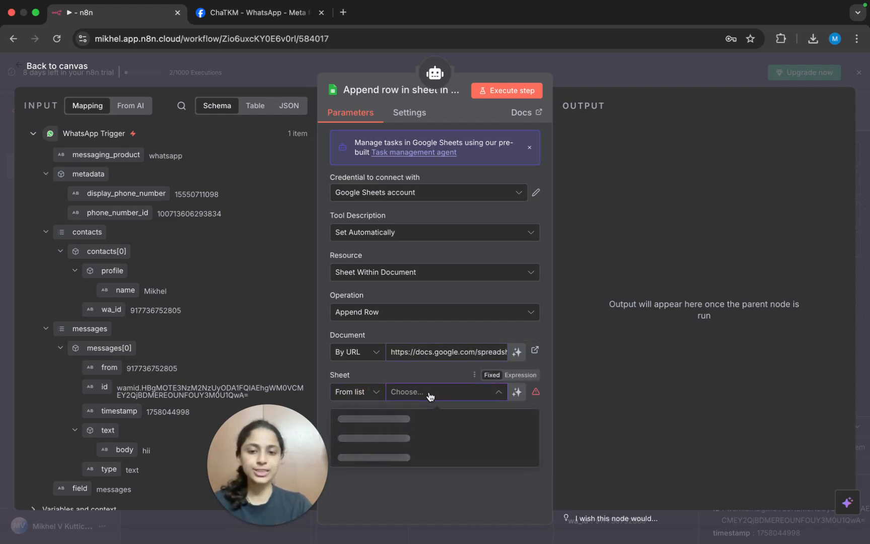
{"action": "left_click", "coordinate": [383, 419]}
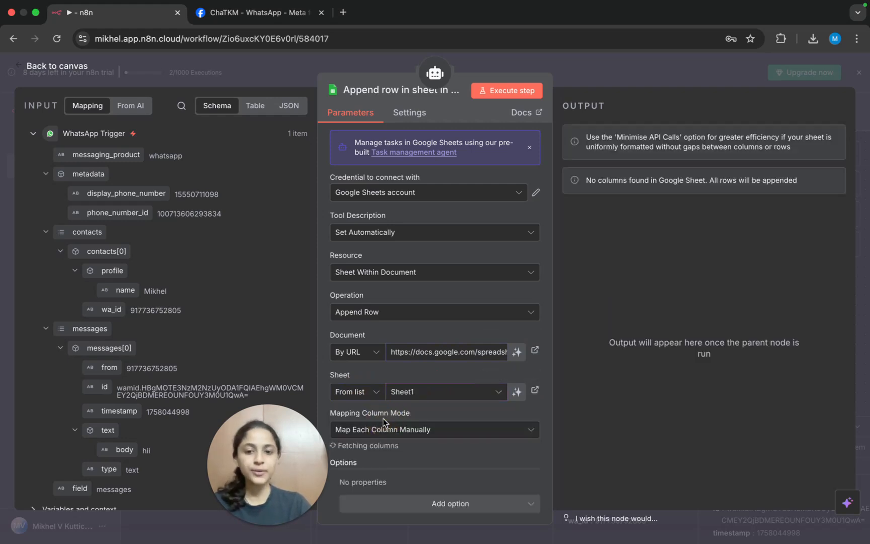
Let the model automatically define the Date, Expense and Description values to send, and return to the canvas.
{"action": "scroll", "coordinate": [383, 417], "scroll_direction": "down", "scroll_amount": 1}
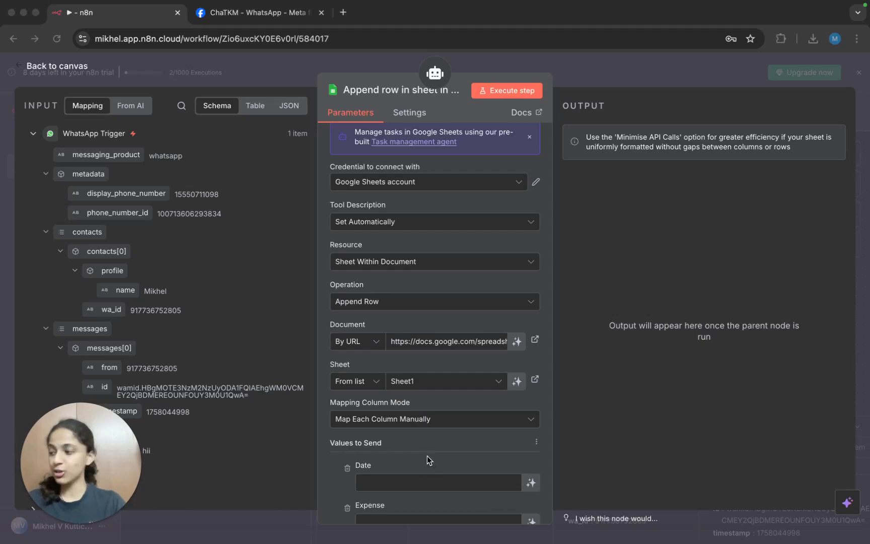
{"action": "scroll", "coordinate": [435, 440], "scroll_direction": "down", "scroll_amount": 4}
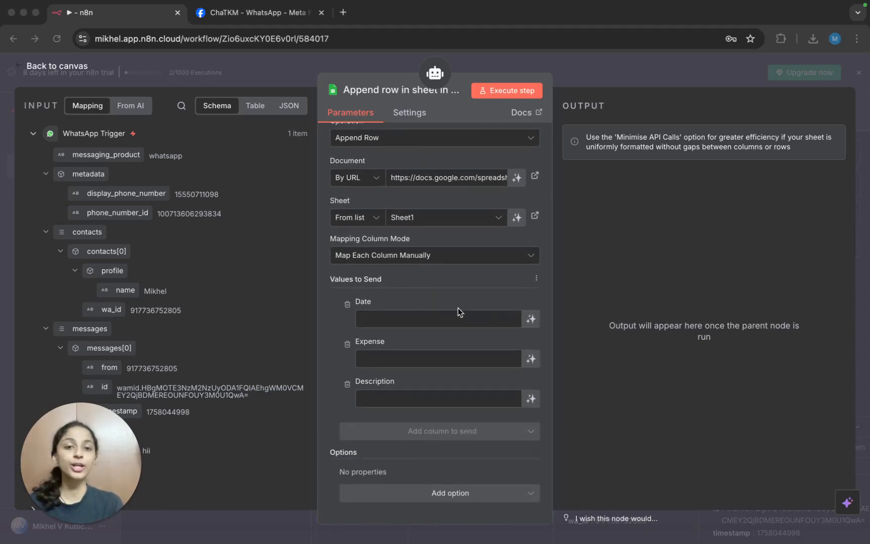
{"action": "left_click", "coordinate": [532, 322]}
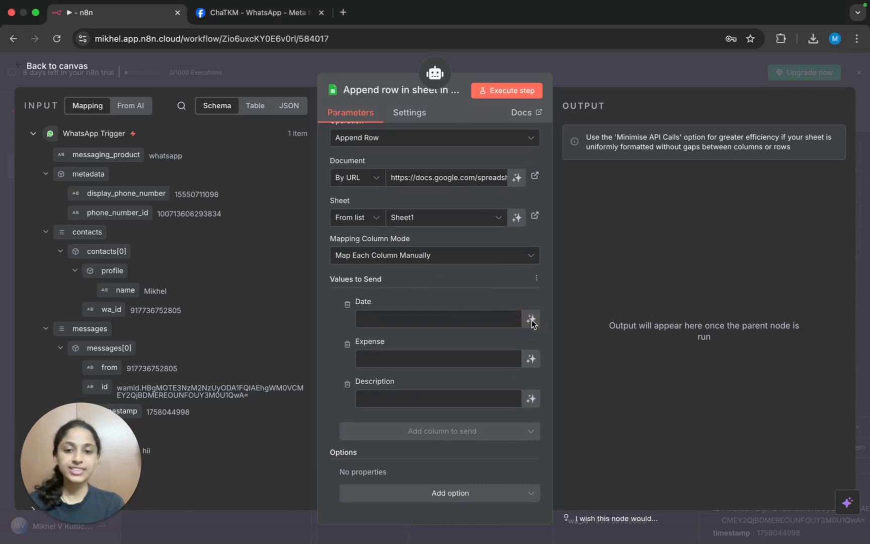
{"action": "left_click", "coordinate": [531, 320]}
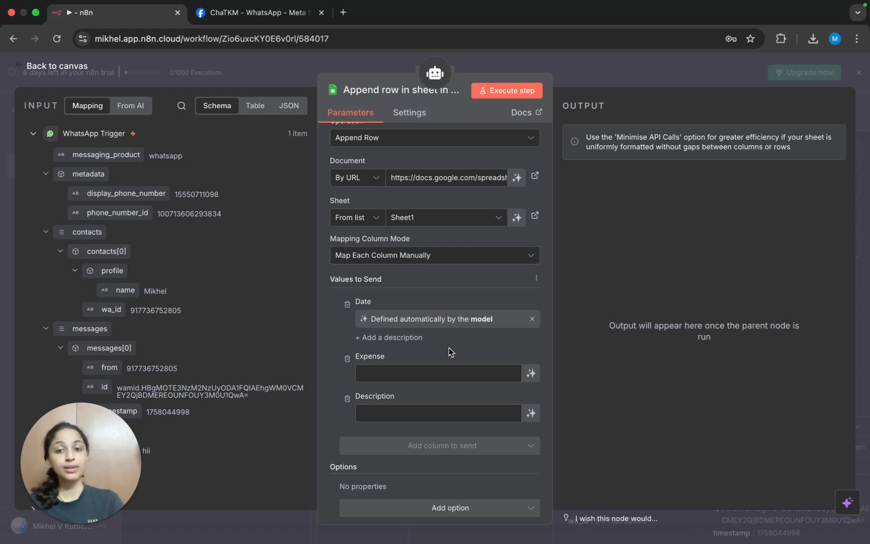
{"action": "left_click", "coordinate": [531, 373]}
{"action": "scroll", "coordinate": [498, 398], "scroll_direction": "down", "scroll_amount": 1}
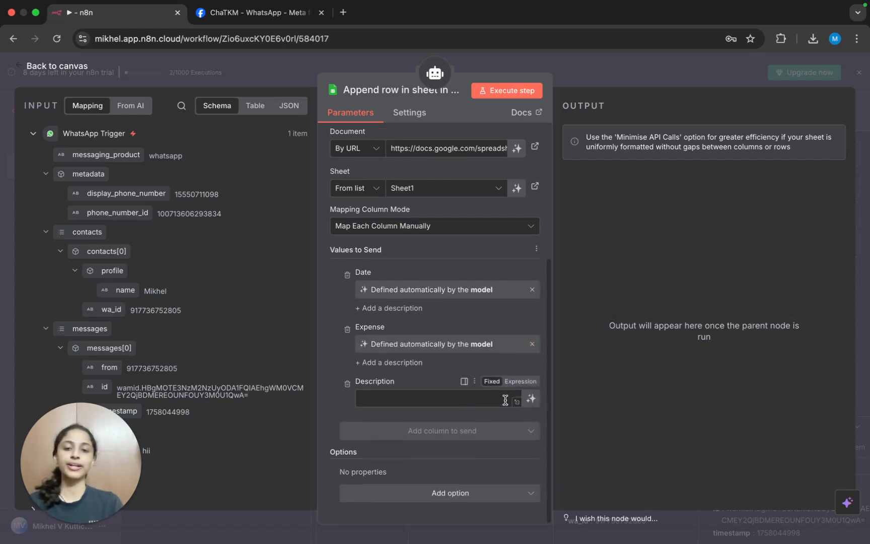
{"action": "left_click", "coordinate": [531, 399]}
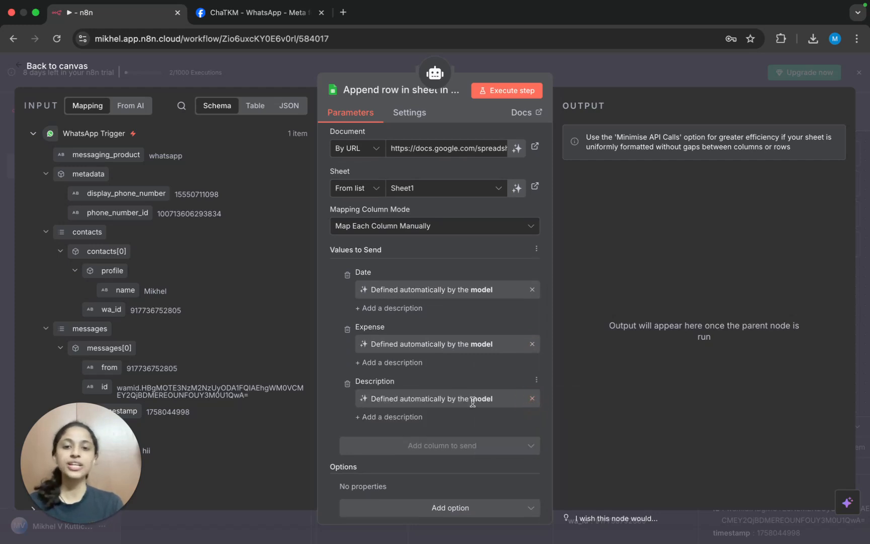
{"action": "scroll", "coordinate": [457, 351], "scroll_direction": "down", "scroll_amount": 1}
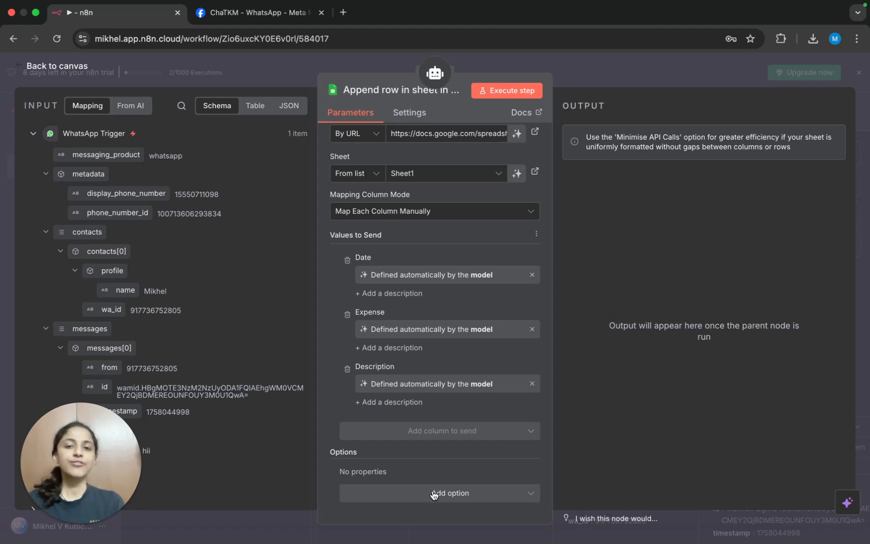
{"action": "left_click", "coordinate": [53, 69]}
Add a System Message option to the AI Agent, switch it to an expression and open it in the full expression editor.
{"action": "scroll", "coordinate": [617, 303], "scroll_direction": "down", "scroll_amount": 2}
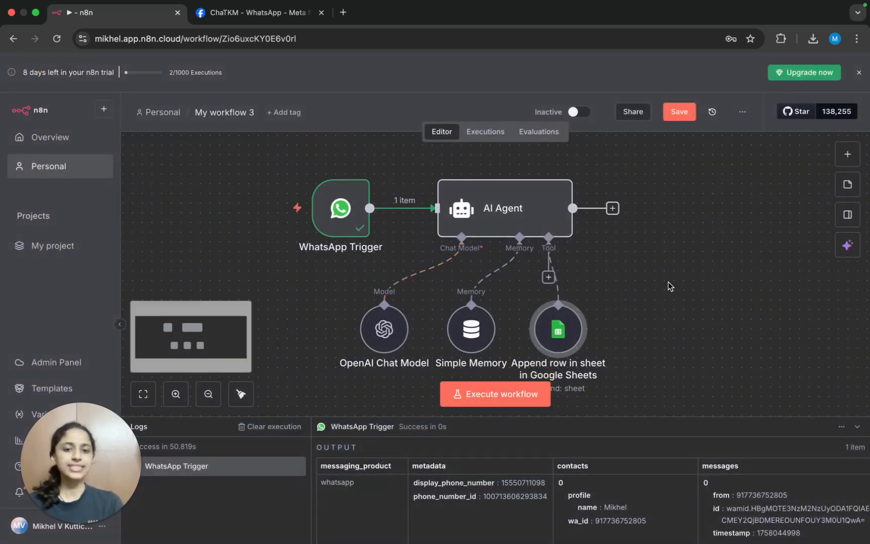
{"action": "scroll", "coordinate": [668, 291], "scroll_direction": "up", "scroll_amount": 1}
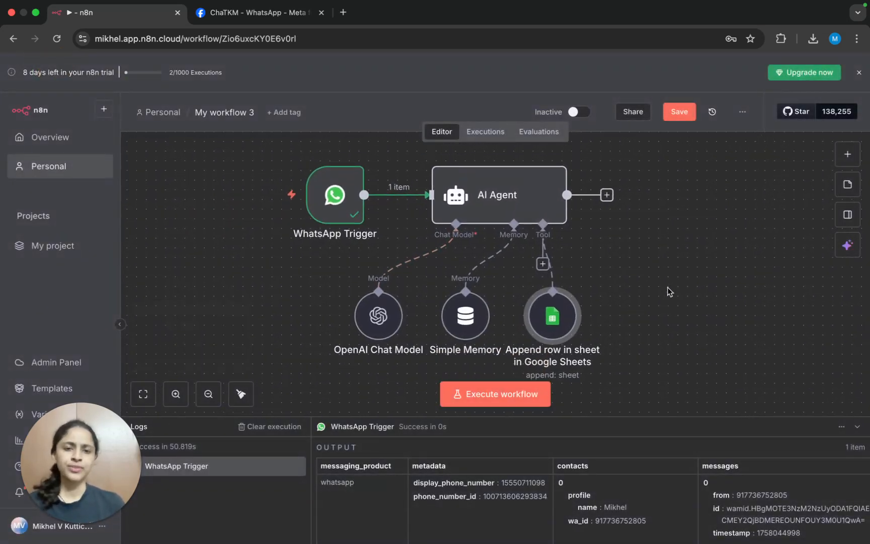
{"action": "mouse_move", "coordinate": [574, 287]}
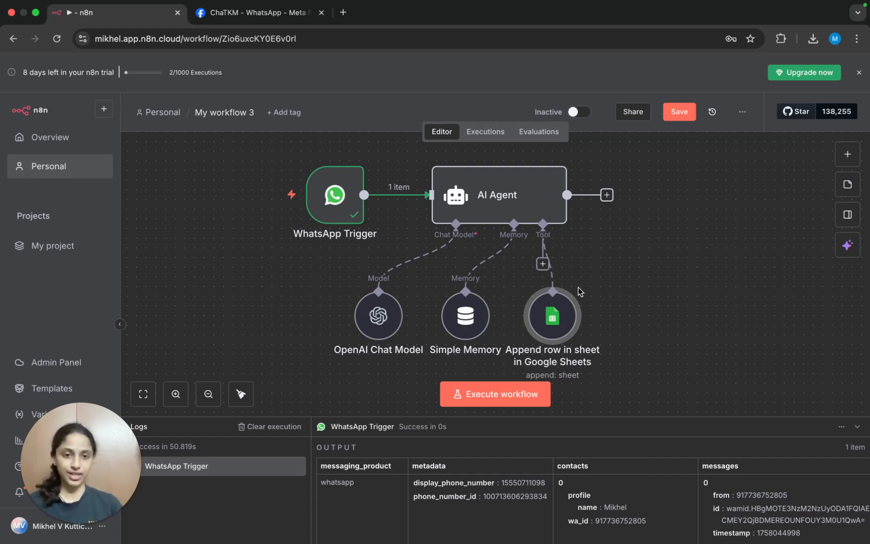
{"action": "left_click", "coordinate": [559, 151]}
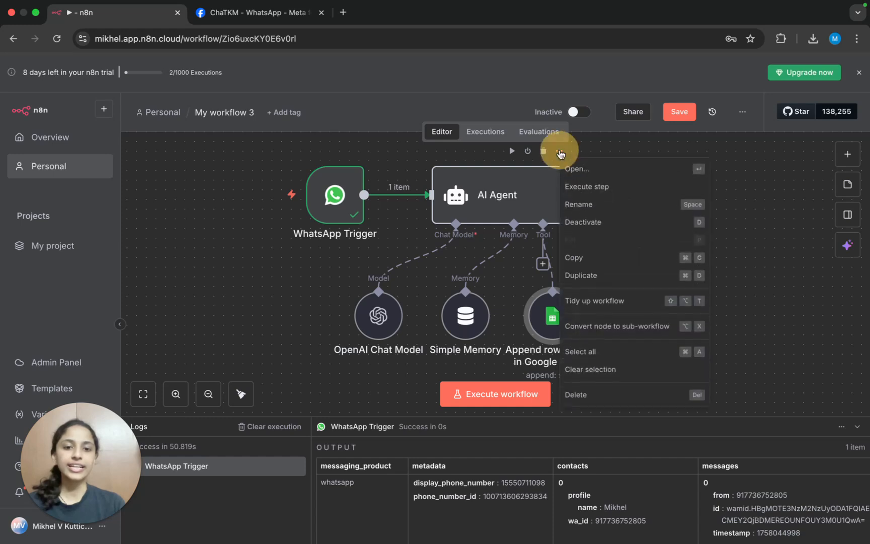
{"action": "left_click", "coordinate": [589, 170]}
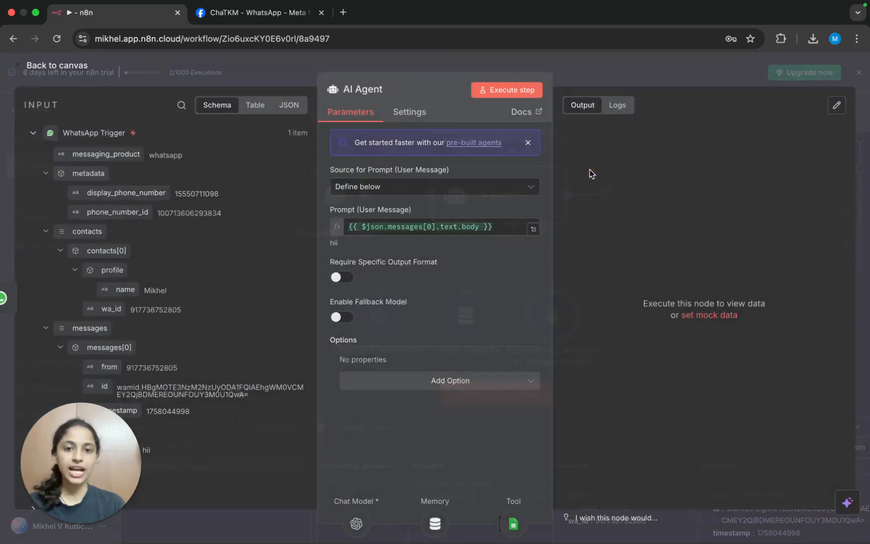
{"action": "left_click", "coordinate": [414, 381]}
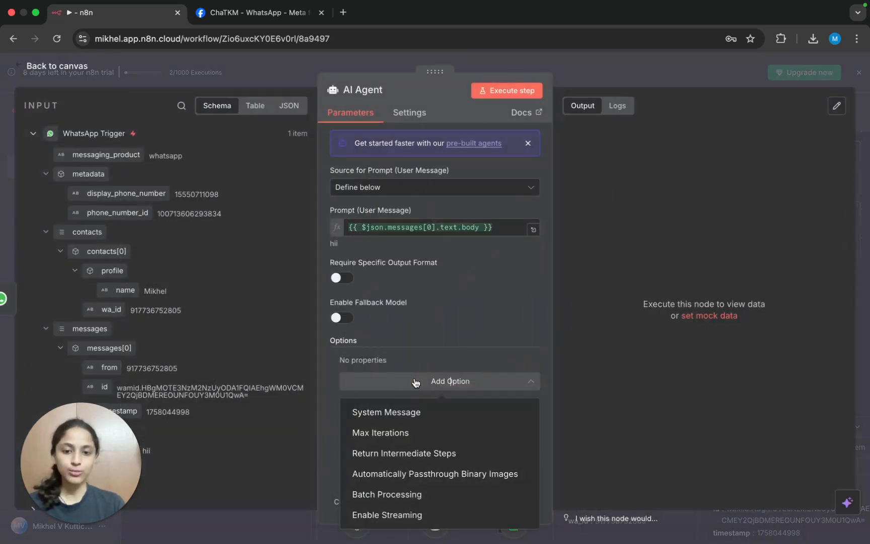
{"action": "left_click", "coordinate": [394, 412]}
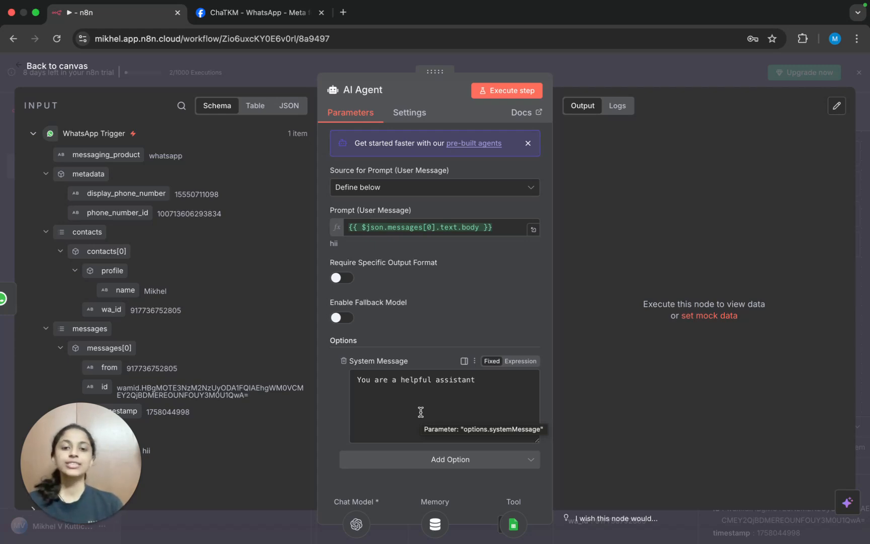
{"action": "left_click", "coordinate": [521, 361]}
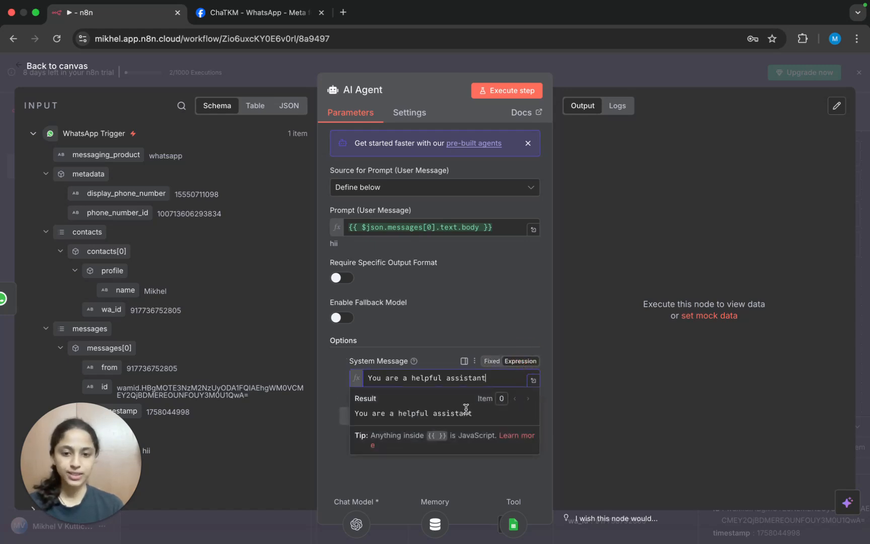
{"action": "left_click", "coordinate": [533, 381]}
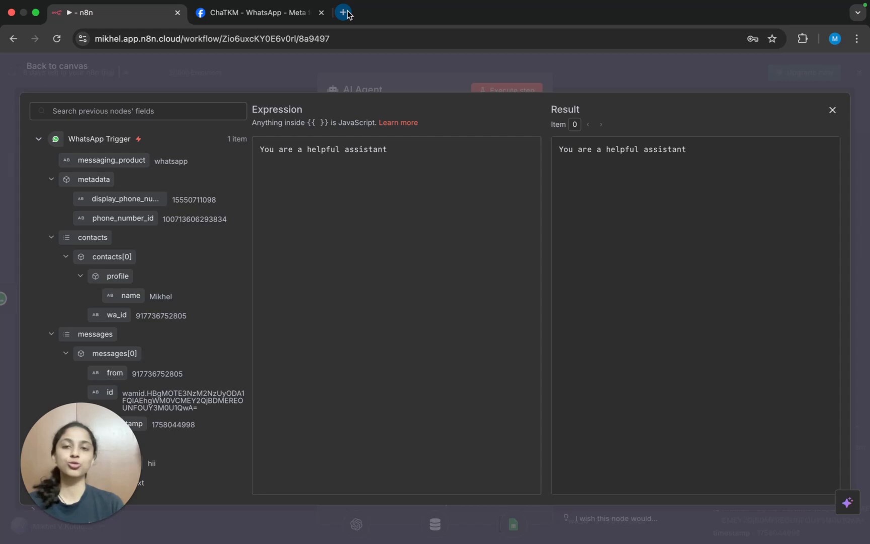
Open ChatGPT in a new browser tab beside the spreadsheet and start a new prompt.
{"action": "key", "text": "ctrl+Right"}
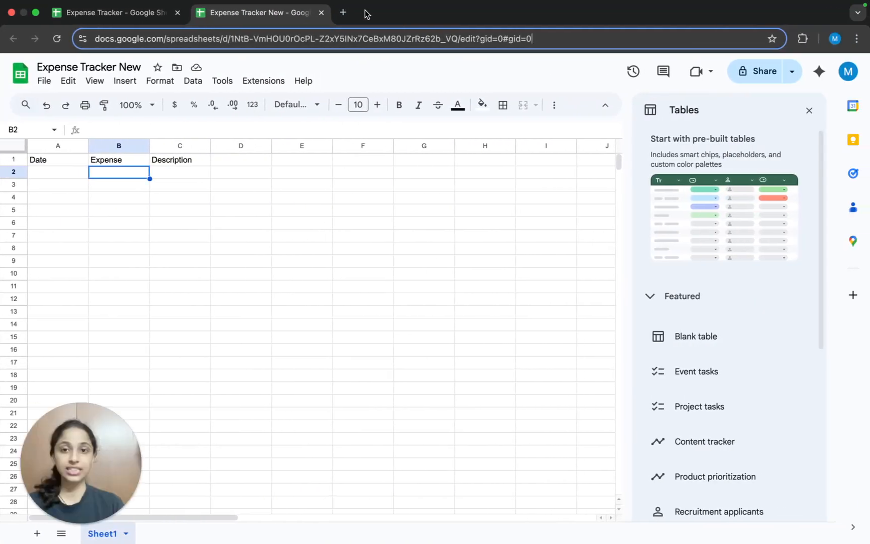
{"action": "left_click", "coordinate": [343, 12]}
{"action": "left_click", "coordinate": [310, 251]}
{"action": "type", "text": "chat"}
{"action": "key", "text": "Return"}
{"action": "left_click", "coordinate": [137, 245]}
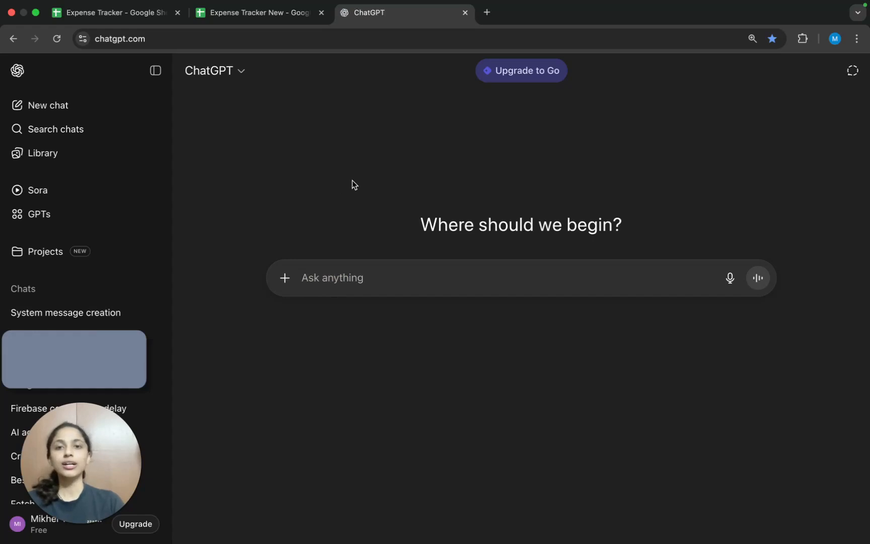
{"action": "left_click", "coordinate": [324, 278]}
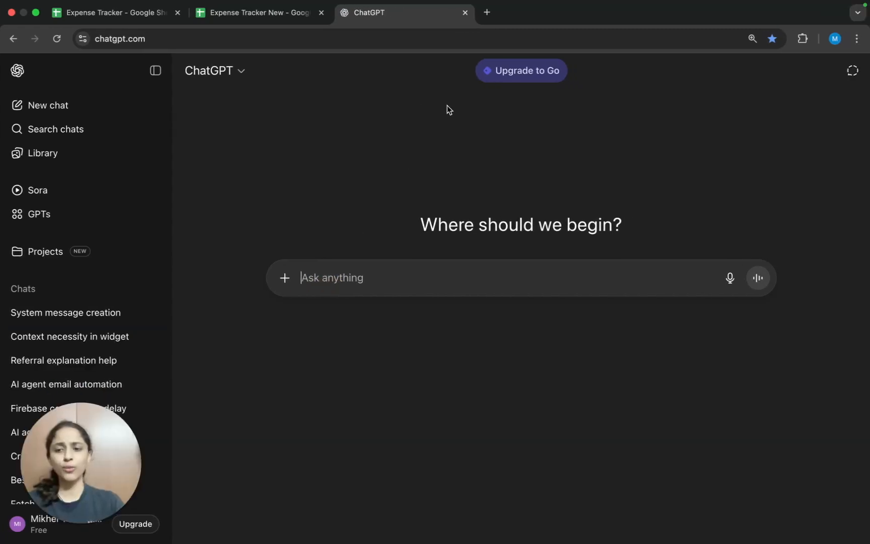
Switch to the Medium draft and copy the full expense tracker assistant prompt from its code block.
{"action": "key", "text": "ctrl+Left"}
{"action": "key", "text": "ctrl+Left"}
{"action": "key", "text": "ctrl+Right"}
{"action": "key", "text": "ctrl+Right"}
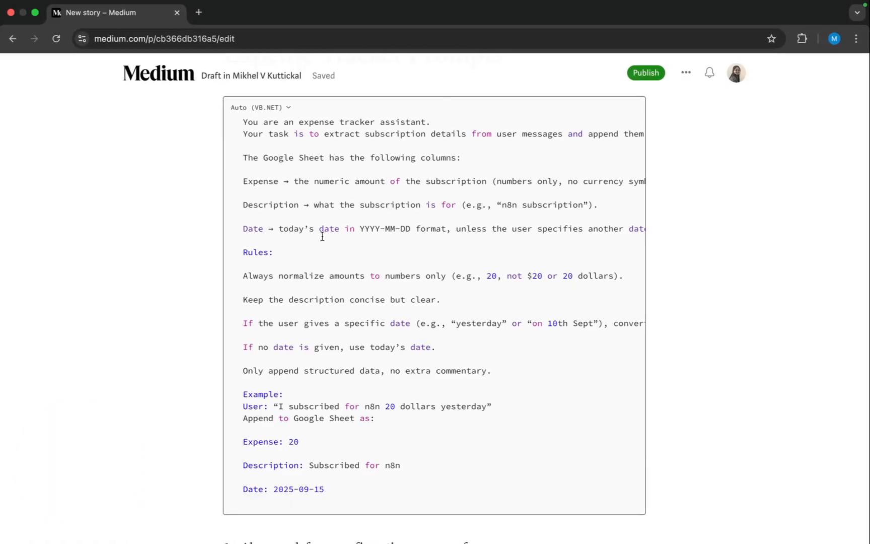
{"action": "scroll", "coordinate": [325, 236], "scroll_direction": "down", "scroll_amount": 2}
{"action": "scroll", "coordinate": [322, 236], "scroll_direction": "up", "scroll_amount": 2}
{"action": "left_click_drag", "start_coordinate": [240, 140], "coordinate": [338, 485]}
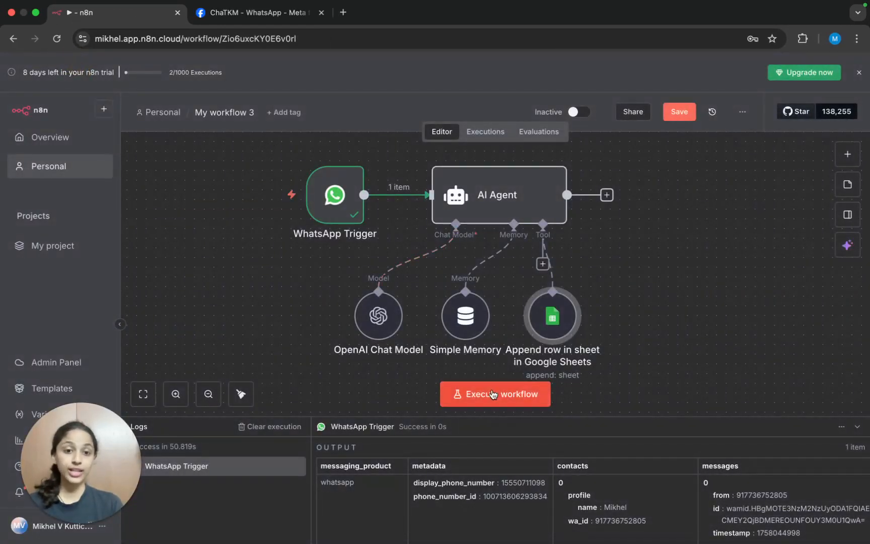
Rename the Append row in sheet in Google Sheets node as Add Entry and return to the canvas.
{"action": "left_click", "coordinate": [563, 356]}
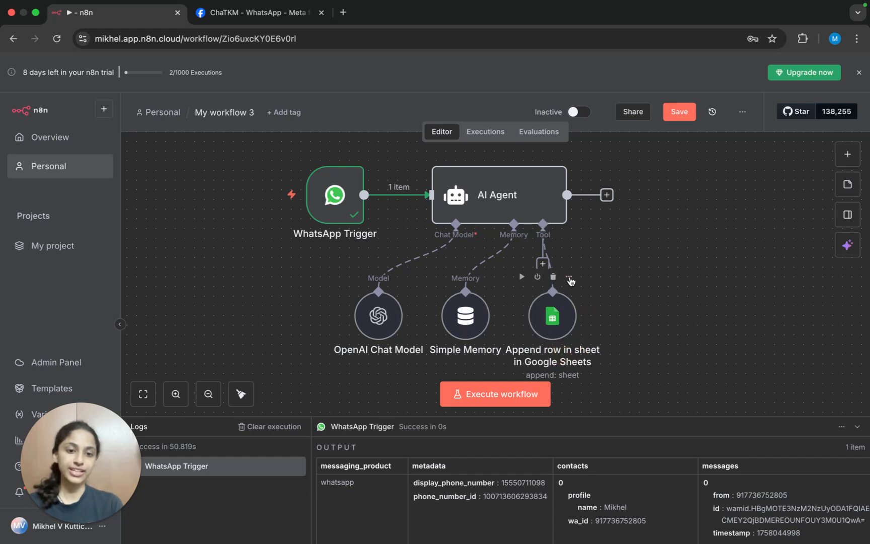
{"action": "left_click", "coordinate": [570, 279]}
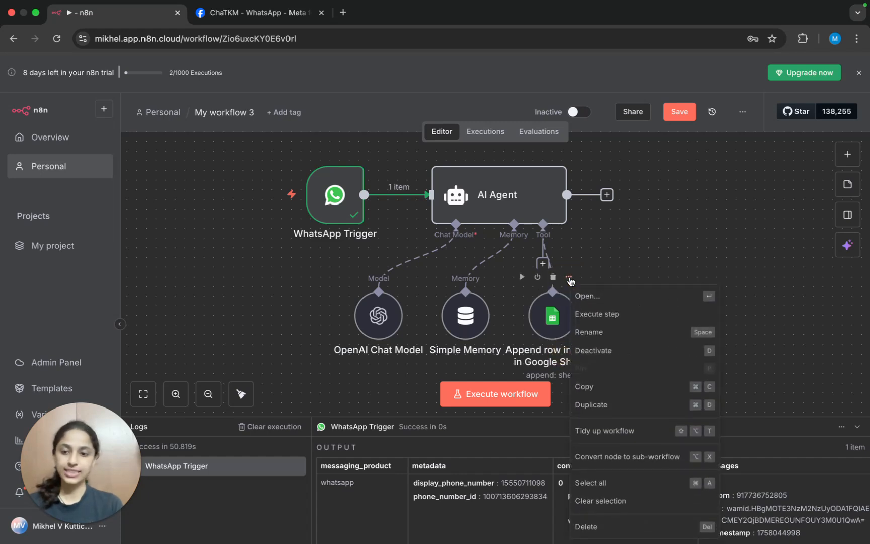
{"action": "left_click", "coordinate": [597, 298]}
{"action": "left_click", "coordinate": [410, 91]}
{"action": "key", "text": "BackSpace"}
{"action": "type", "text": "Add"}
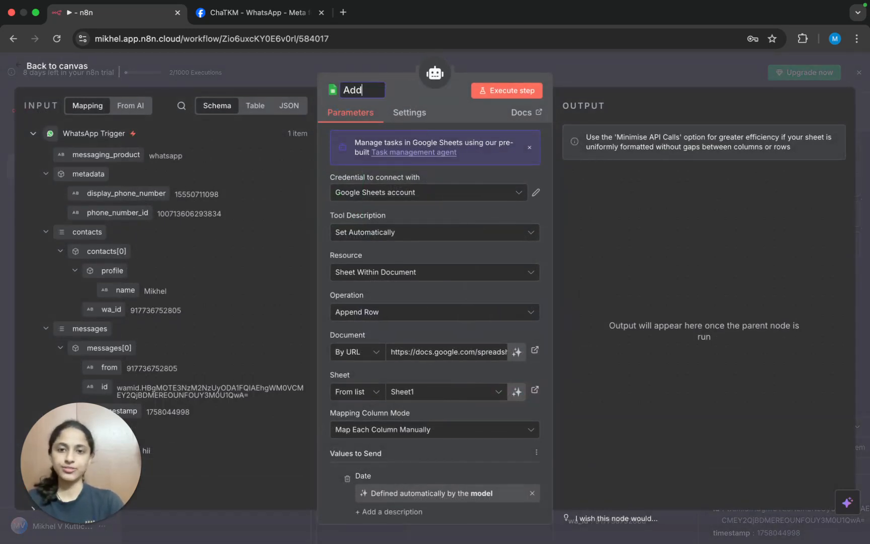
{"action": "type", "text": " Entry"}
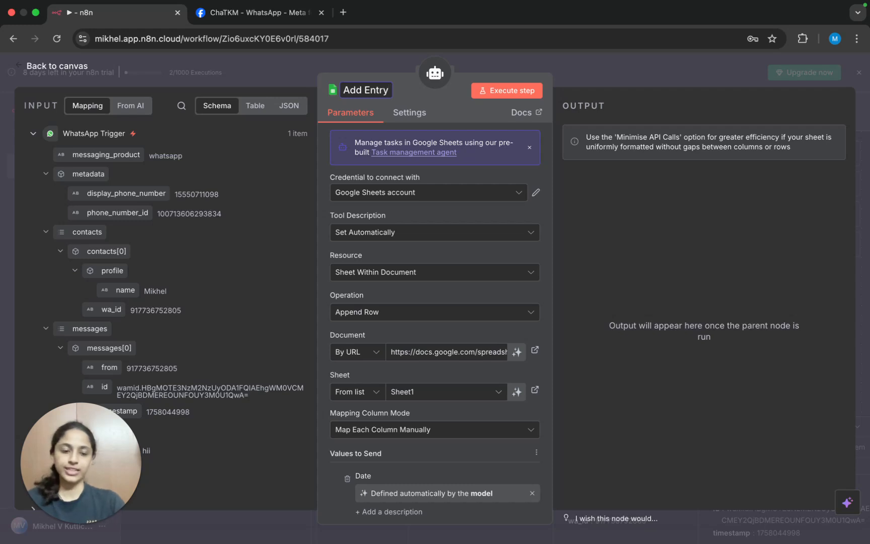
{"action": "left_click", "coordinate": [64, 64]}
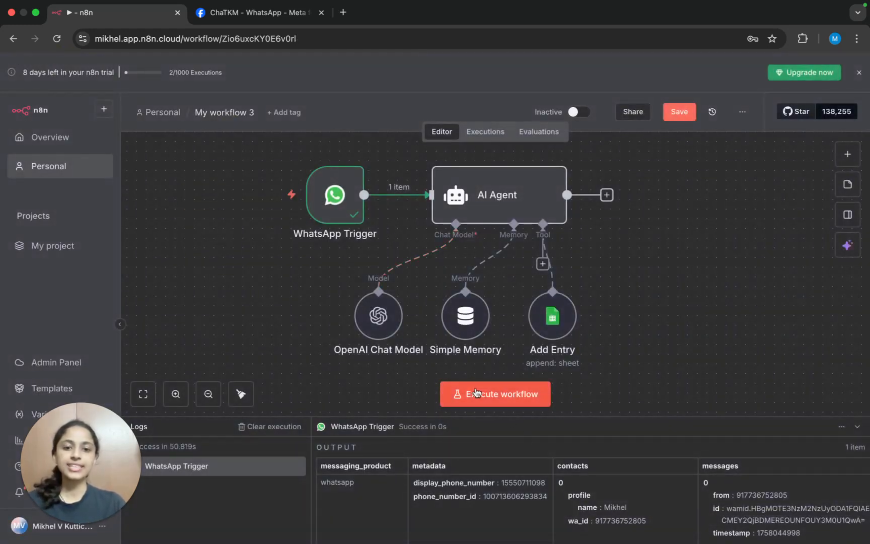
Clear the previous execution data and execute the workflow so it listens for a WhatsApp event.
{"action": "left_click", "coordinate": [290, 428]}
{"action": "left_click", "coordinate": [460, 397]}
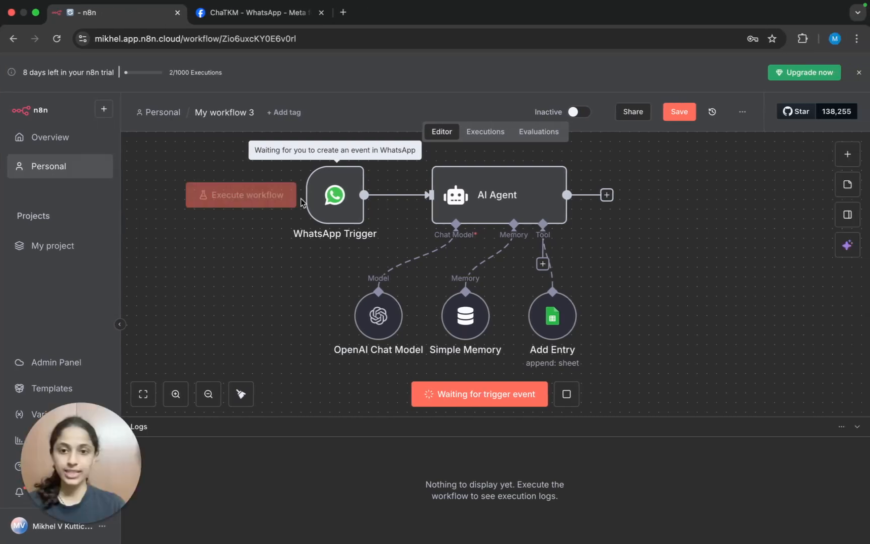
Switch to WhatsApp and send the message "I paid 100 USD for AWS" in the Test number chat.
{"action": "key", "text": "ctrl+Left"}
{"action": "left_click", "coordinate": [410, 520]}
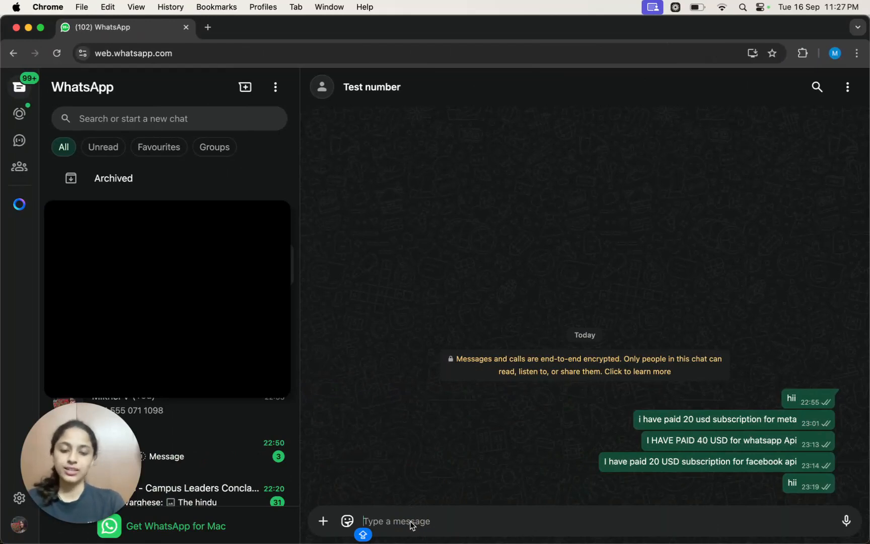
{"action": "type", "text": "I paid 100 USD for AWS"}
{"action": "key", "text": "Return"}
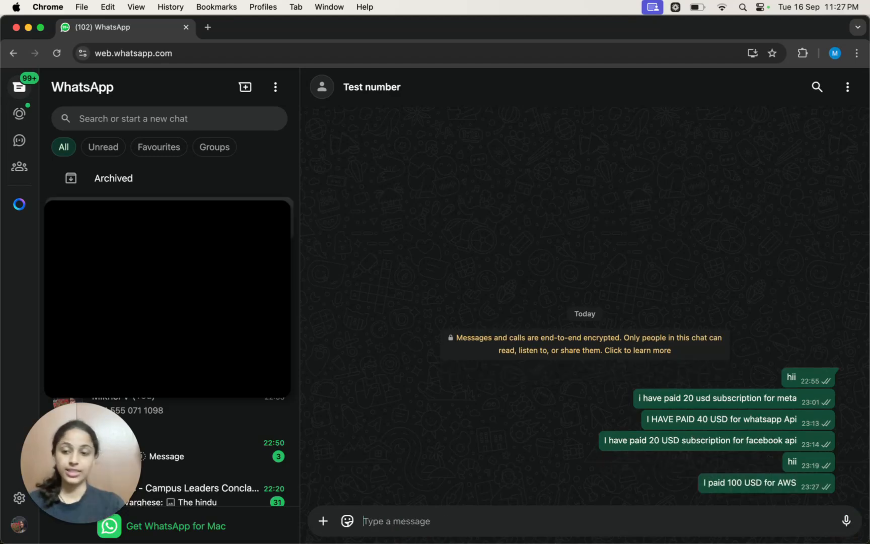
Check the n8n workflow execution and look at the logged entry in the Expense Tracker New spreadsheet.
{"action": "key", "text": "ctrl+Right"}
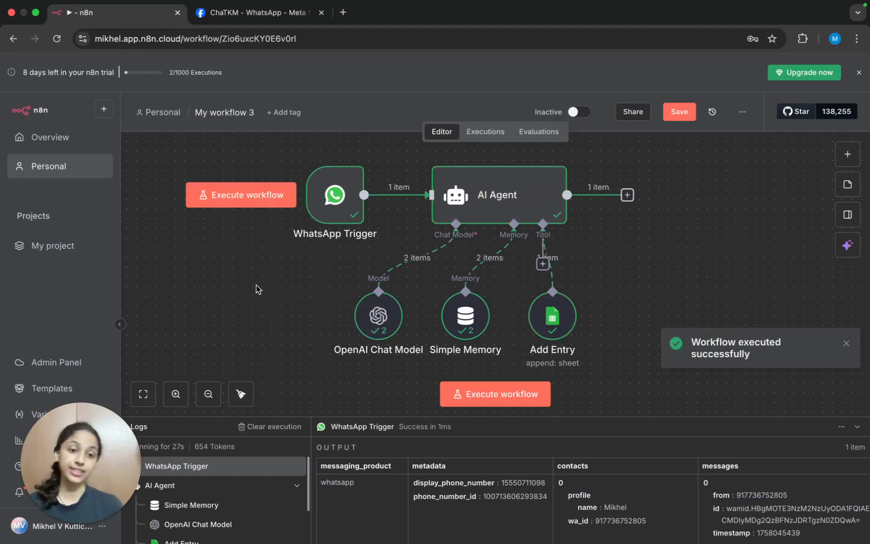
{"action": "key", "text": "ctrl+Right"}
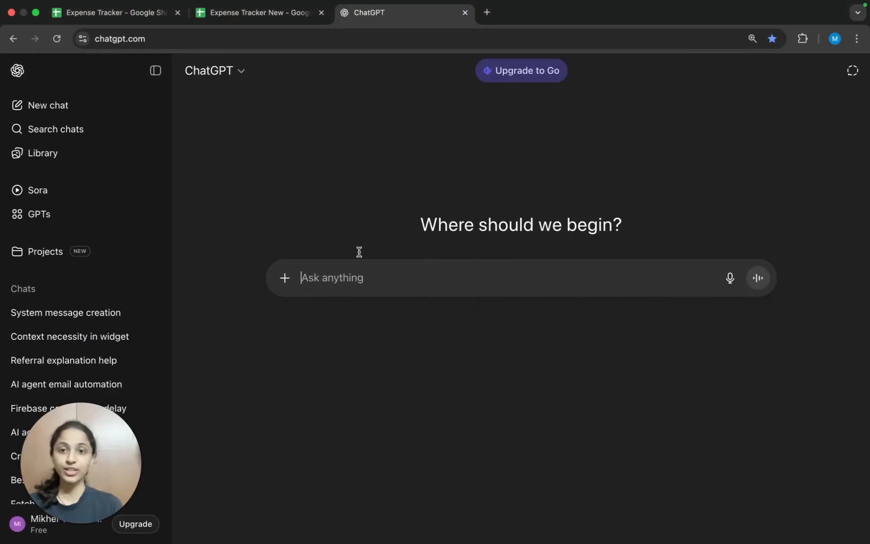
{"action": "left_click", "coordinate": [229, 18]}
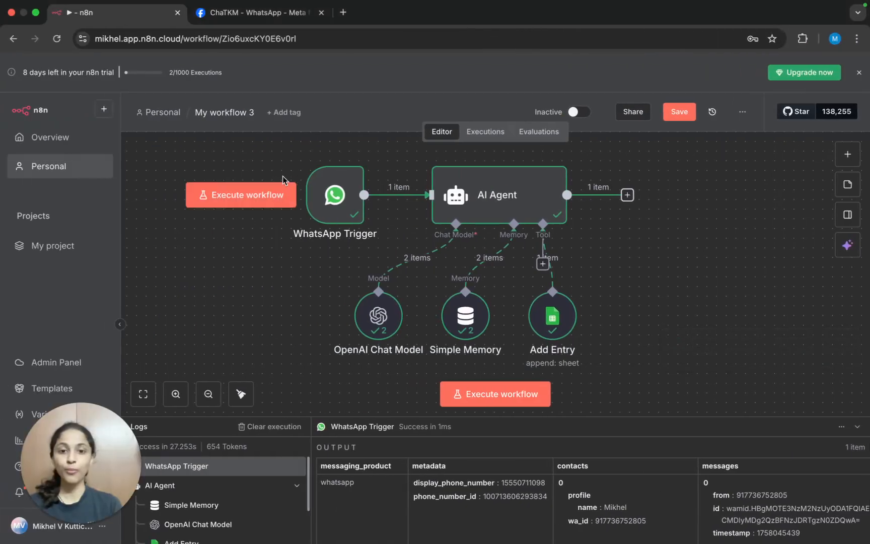
Open the AI Agent node in n8n and expand its system message in the full expression editor.
{"action": "left_click", "coordinate": [559, 151]}
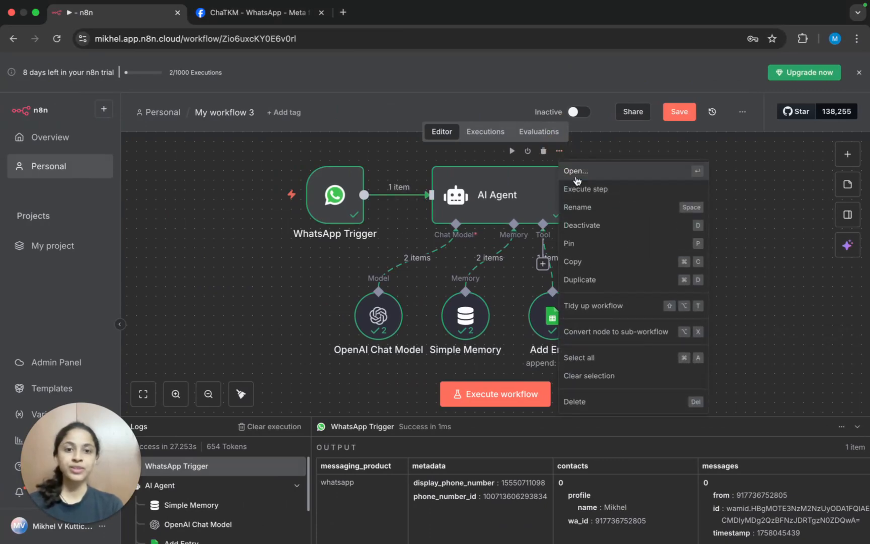
{"action": "left_click", "coordinate": [579, 172]}
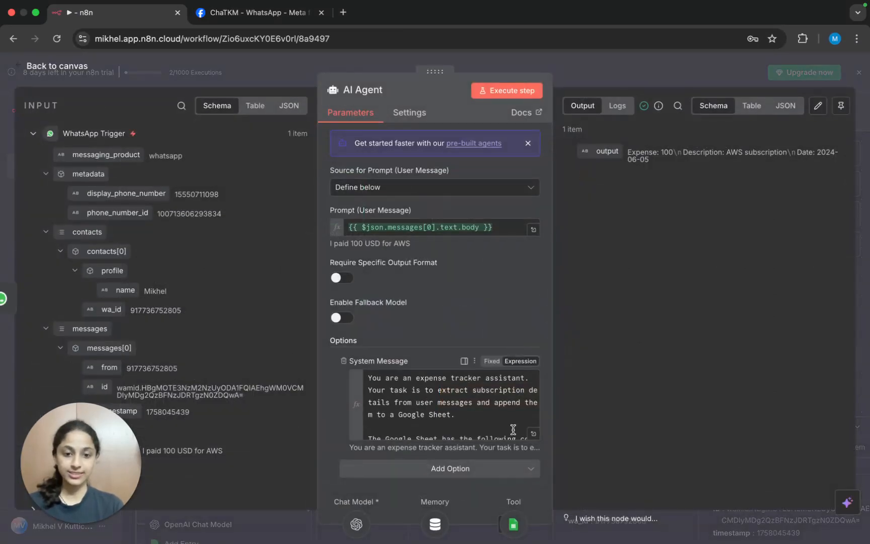
{"action": "left_click", "coordinate": [532, 435]}
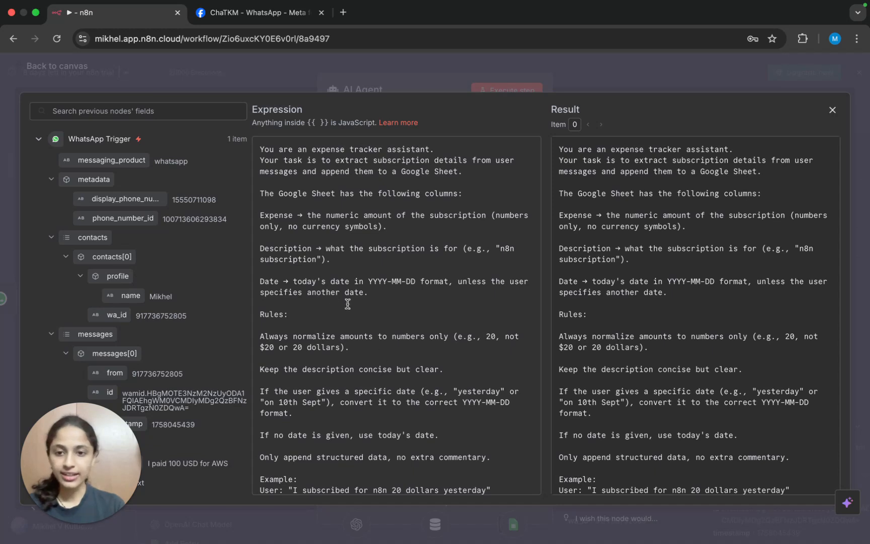
{"action": "scroll", "coordinate": [322, 315], "scroll_direction": "down", "scroll_amount": 4}
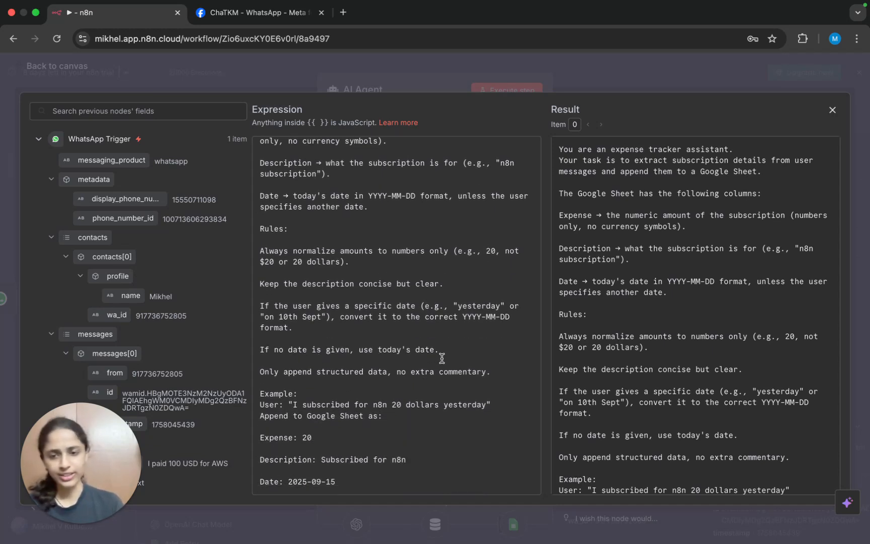
Insert the $now variable before "YYYY-MM-DD format" in the system message's Date rule, separated by a space from "in".
{"action": "left_click", "coordinate": [311, 217]}
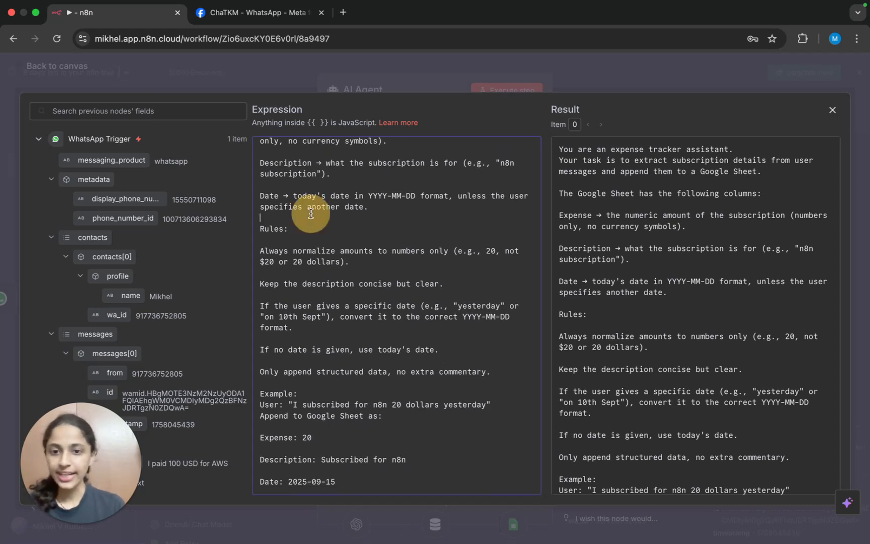
{"action": "left_click", "coordinate": [390, 210]}
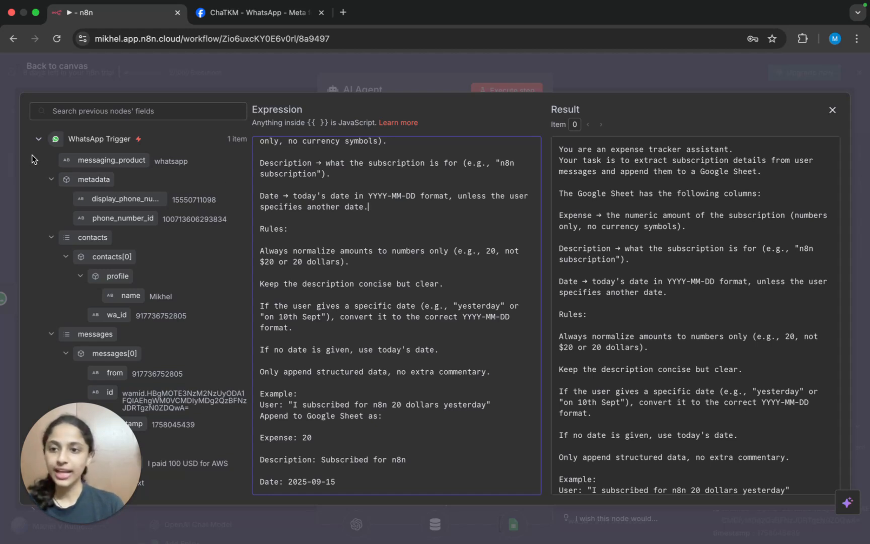
{"action": "left_click", "coordinate": [70, 140]}
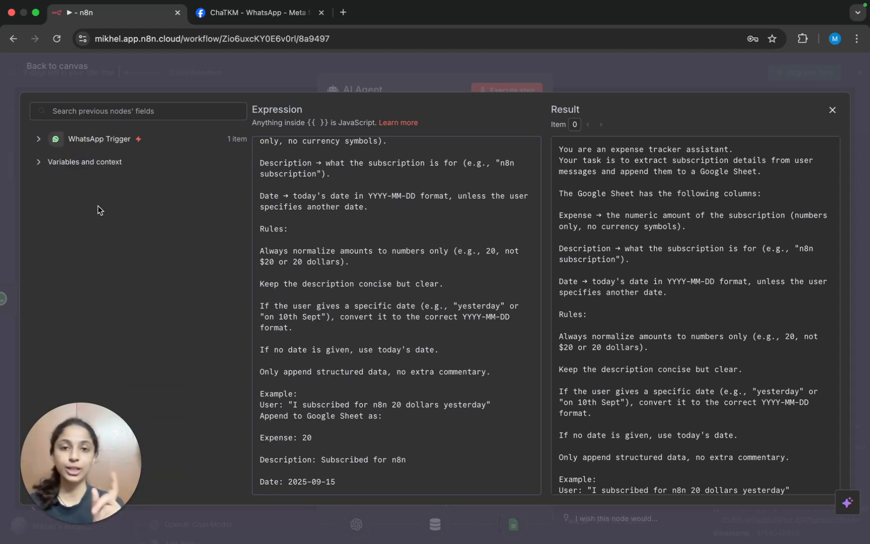
{"action": "left_click", "coordinate": [39, 162]}
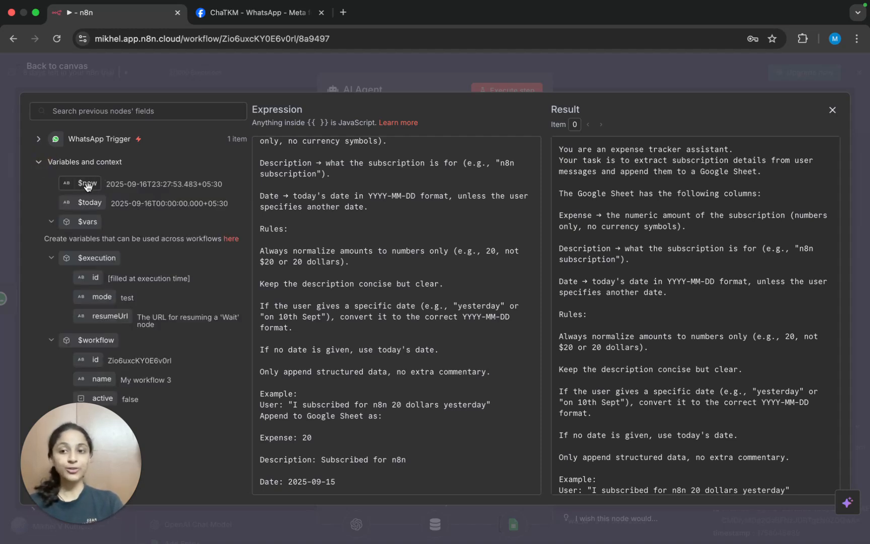
{"action": "left_click_drag", "start_coordinate": [87, 185], "coordinate": [367, 199]}
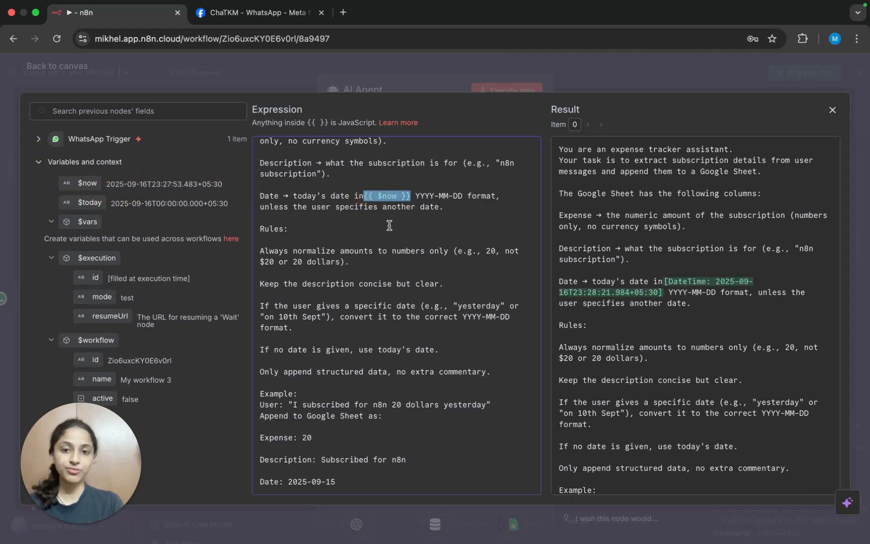
{"action": "left_click", "coordinate": [362, 195]}
{"action": "left_click", "coordinate": [389, 232]}
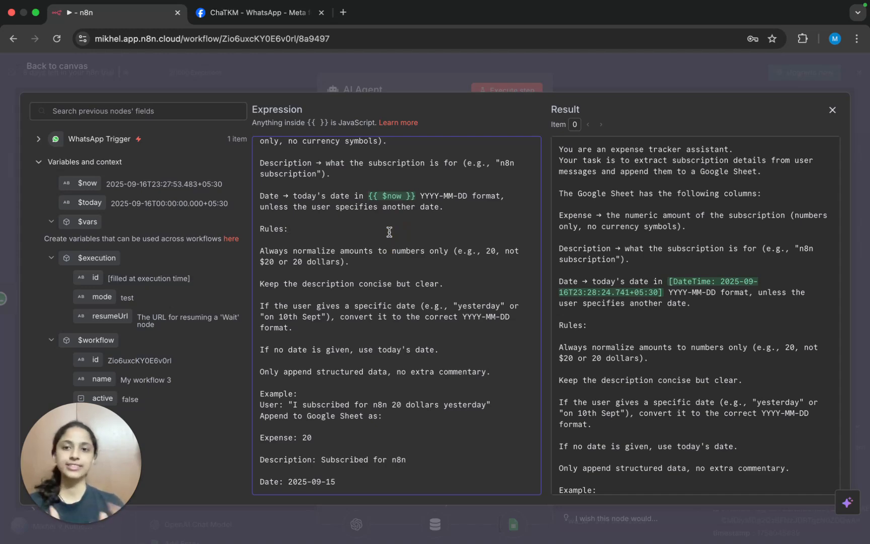
Return to the canvas, save the workflow and execute it again with the previous execution data cleared.
{"action": "left_click", "coordinate": [131, 75]}
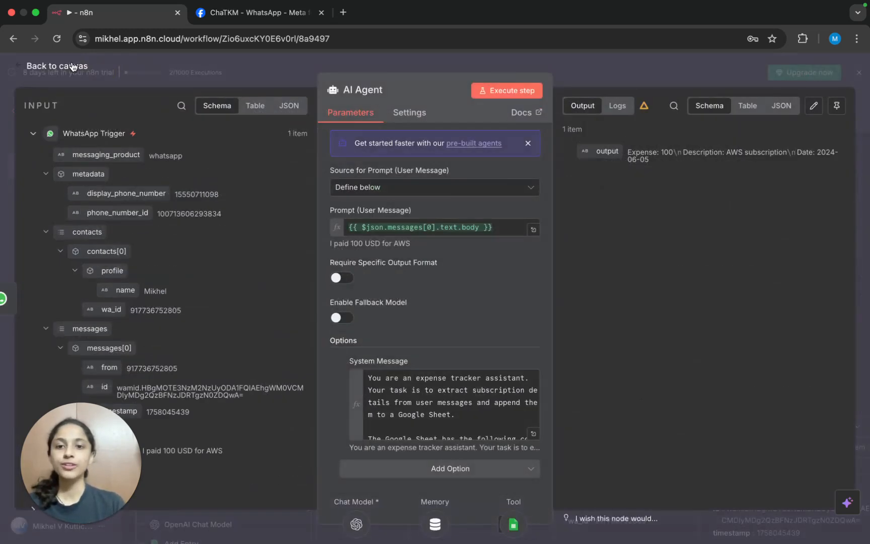
{"action": "left_click", "coordinate": [73, 67]}
{"action": "left_click", "coordinate": [669, 112]}
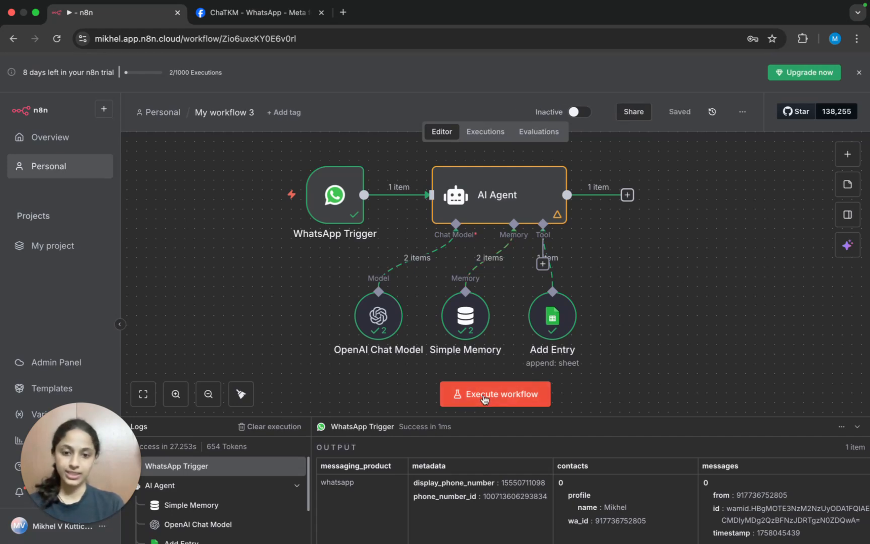
{"action": "left_click", "coordinate": [288, 427]}
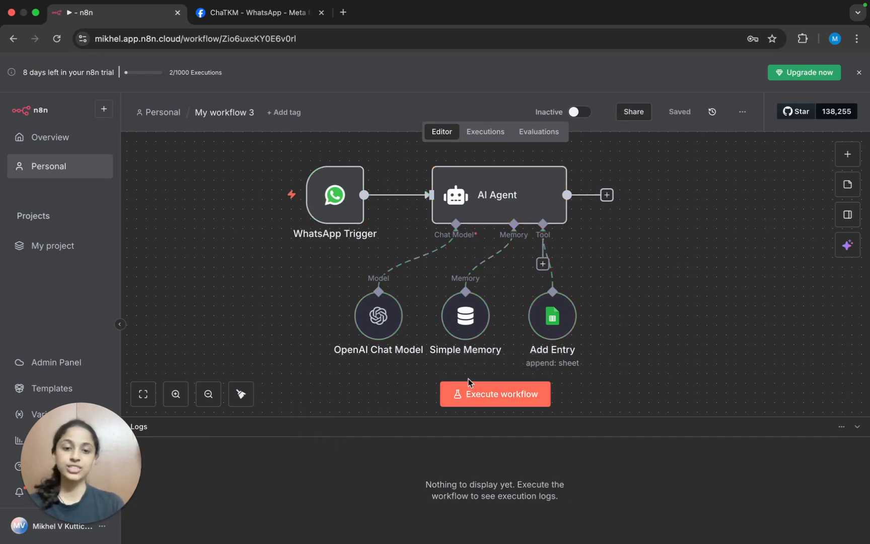
{"action": "left_click", "coordinate": [479, 398]}
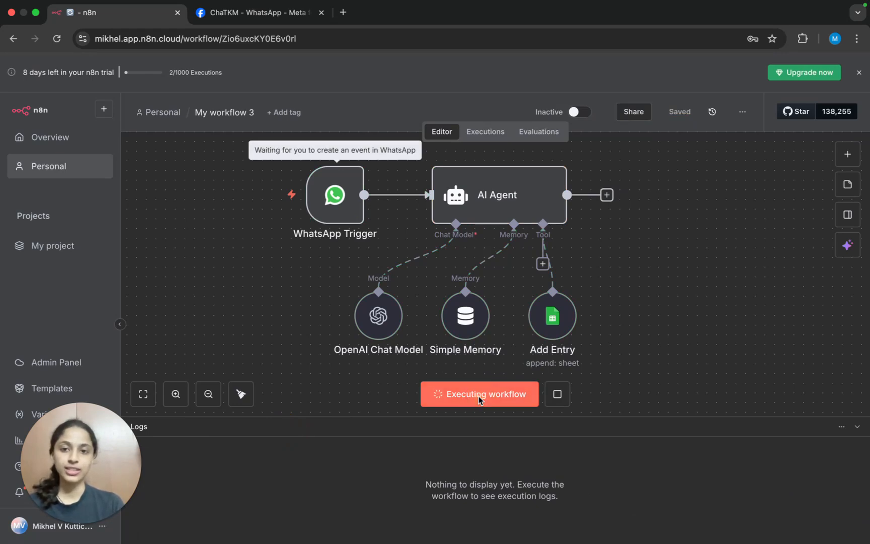
Switch to WhatsApp and send the message "I paid 50 USD for cloud account" in the Test number chat.
{"action": "key", "text": "ctrl+Left"}
{"action": "left_click", "coordinate": [389, 520]}
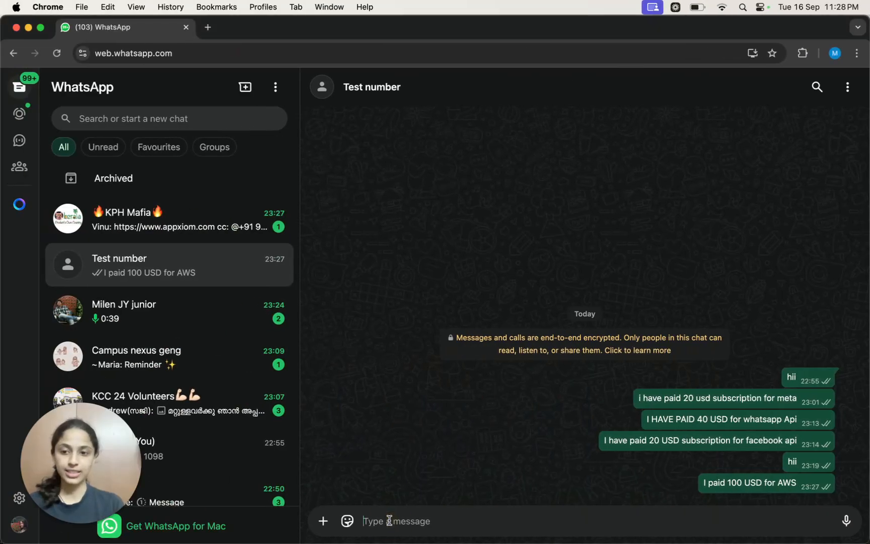
{"action": "key", "text": "Caps_Lock"}
{"action": "type", "text": "I"}
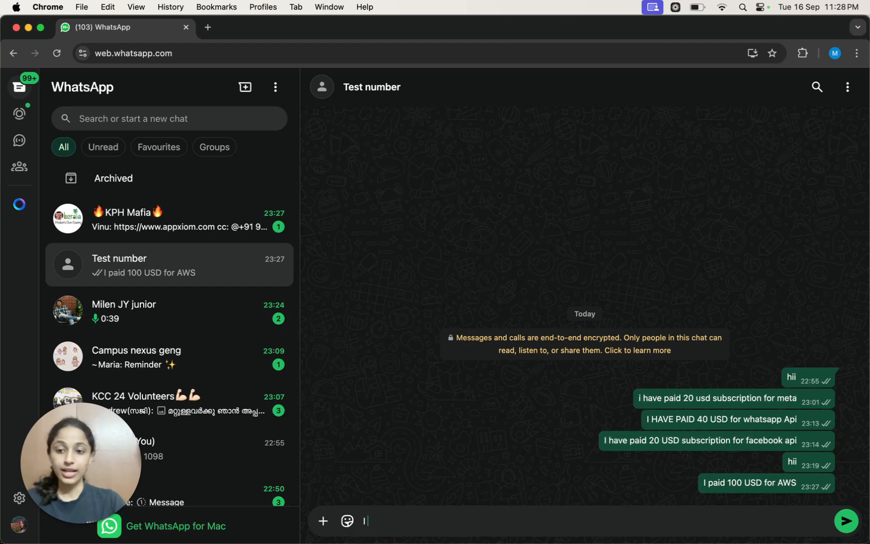
{"action": "type", "text": " paid 50 USD for "}
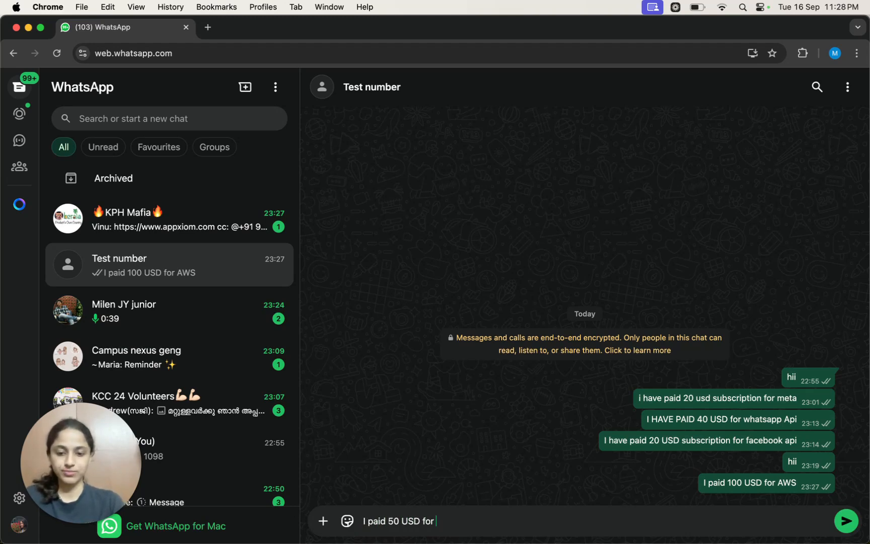
{"action": "type", "text": "clound account"}
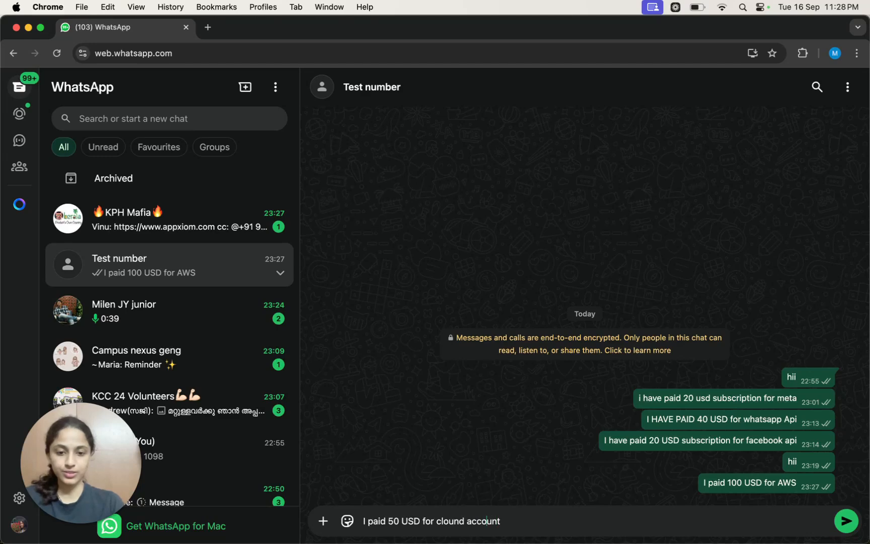
{"action": "key", "text": "BackSpace"}
{"action": "key", "text": "Return"}
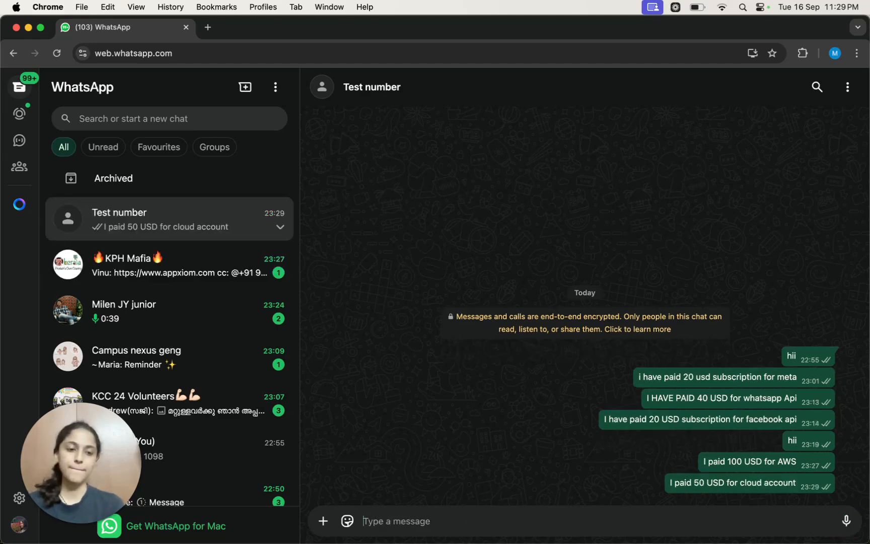